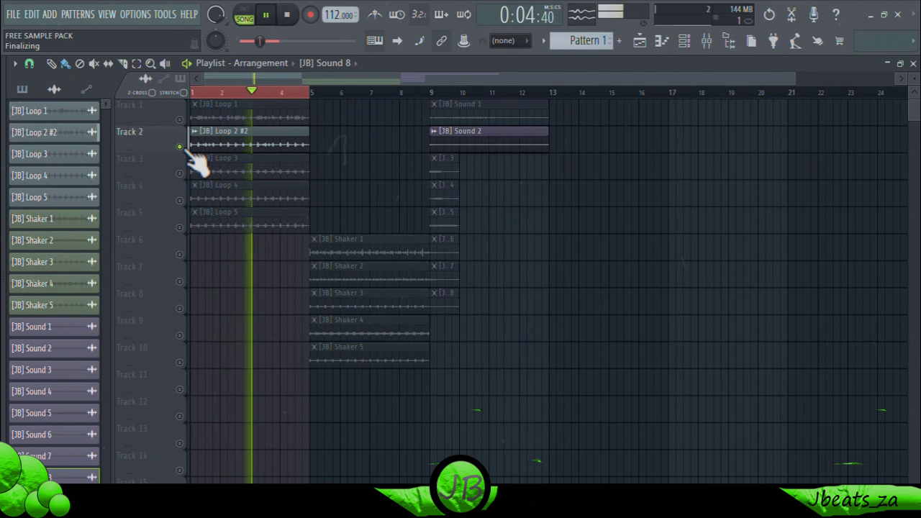
- Audition Loop 3, Loop 4 and Loop 5 by soloing Tracks 3, 4 and 5 in turn
right_click(180, 174)
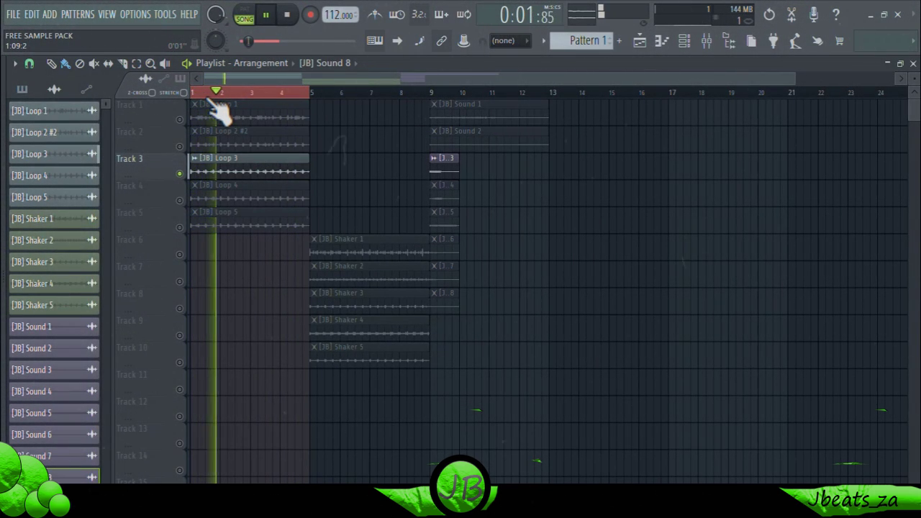
right_click(180, 200)
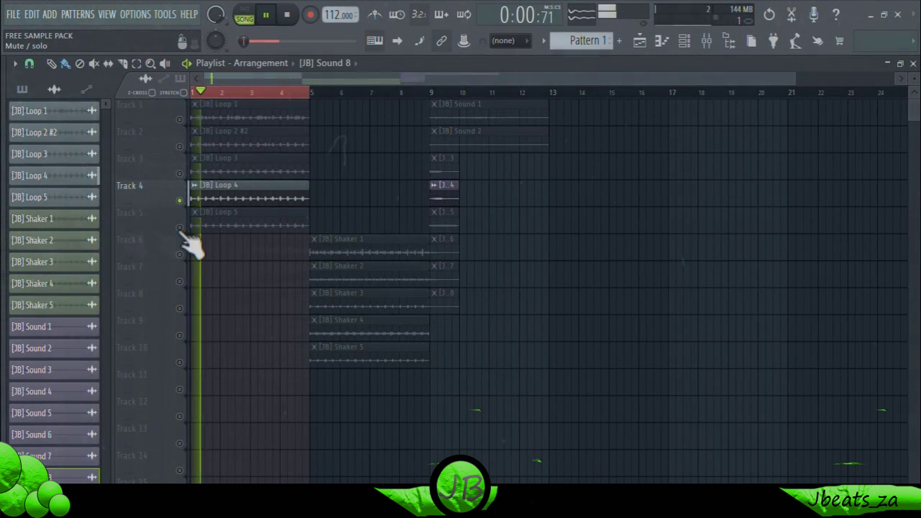
right_click(180, 228)
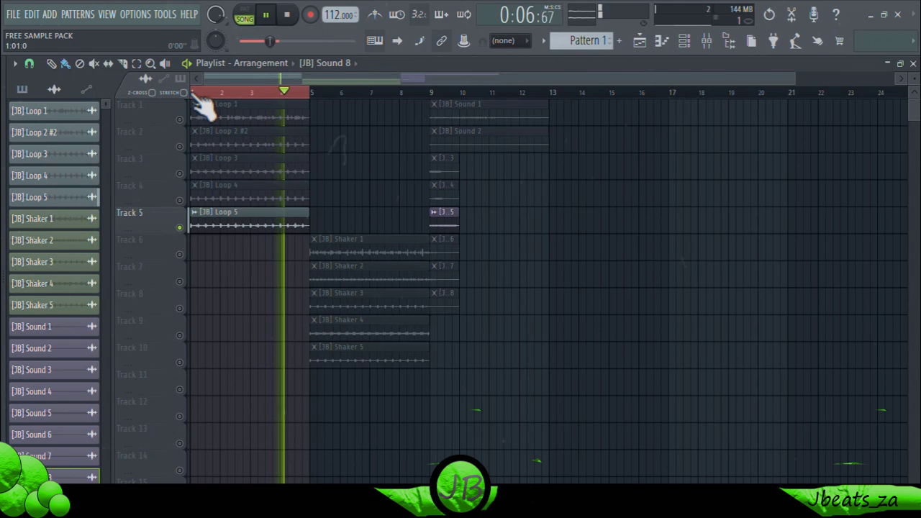
- Loop playback over bars 5 to 9 and audition Shakers 1 to 5 by soloing Tracks 6 to 10 in turn
left_click_drag(193, 93, 430, 119)
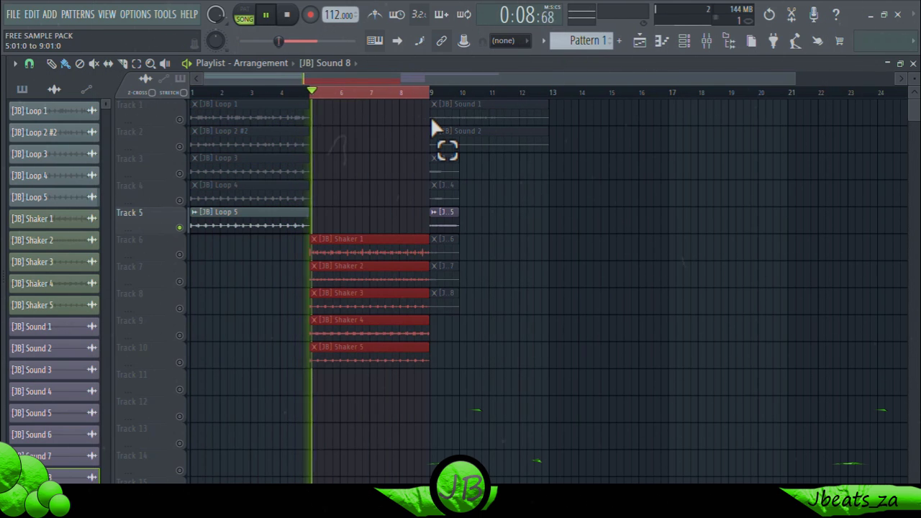
right_click(179, 254)
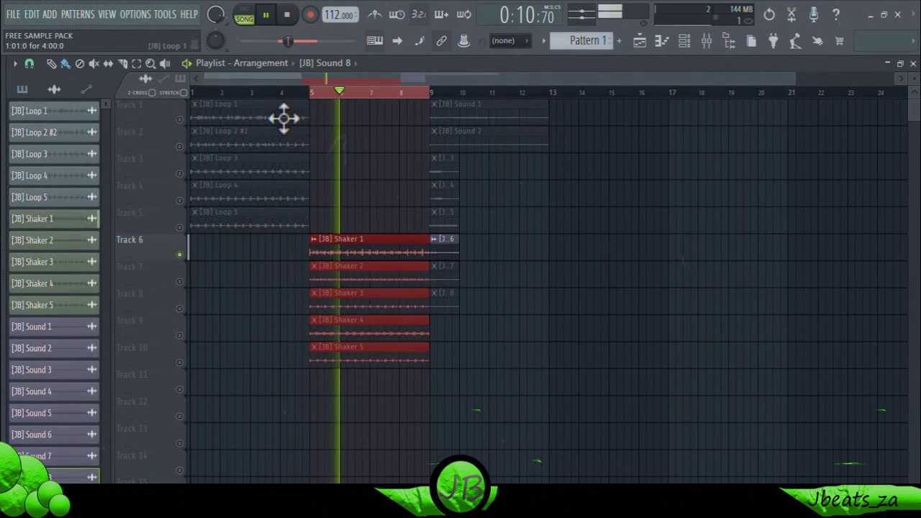
left_click(312, 93)
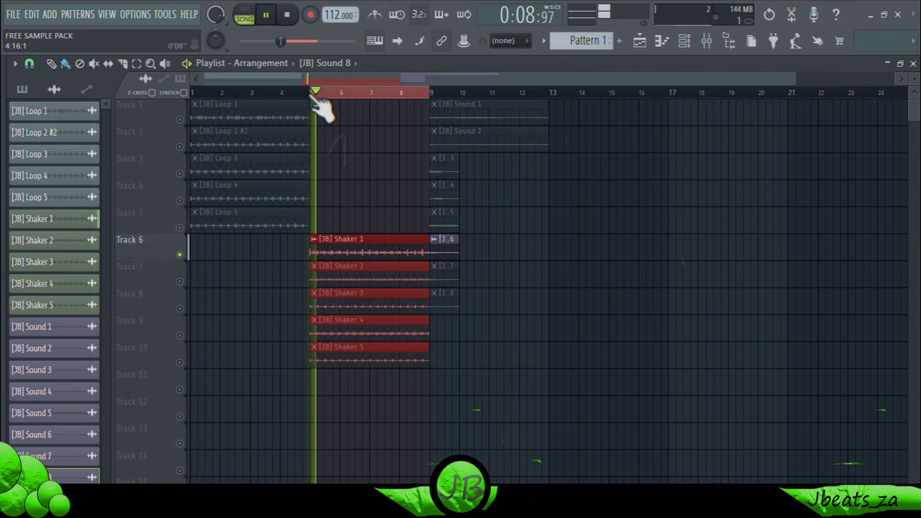
left_click(270, 275)
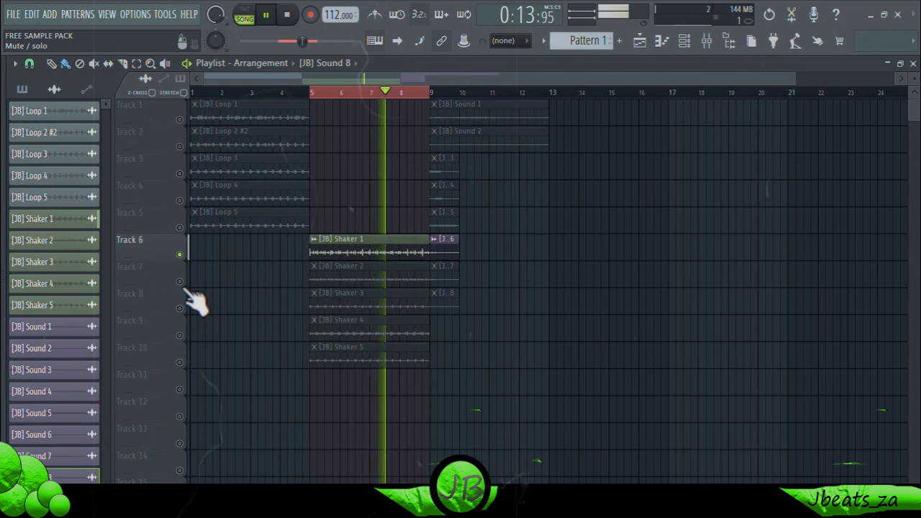
left_click(237, 273)
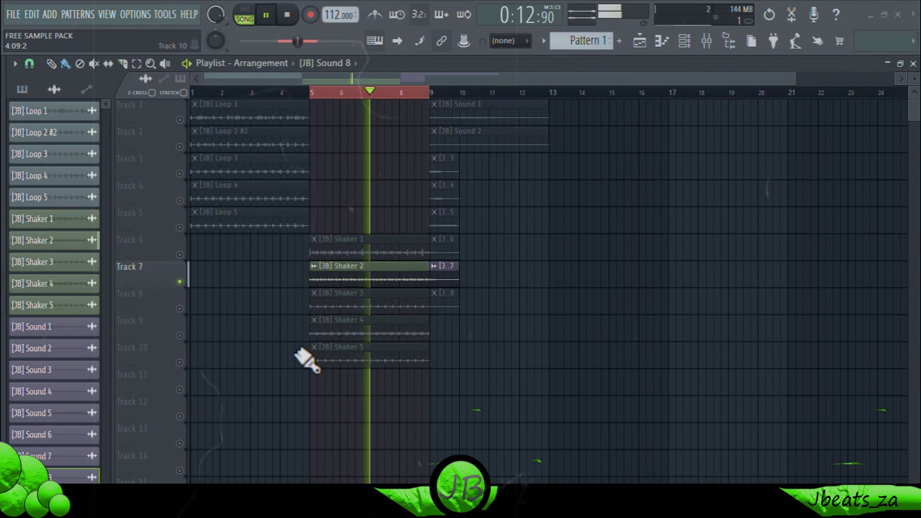
right_click(181, 311)
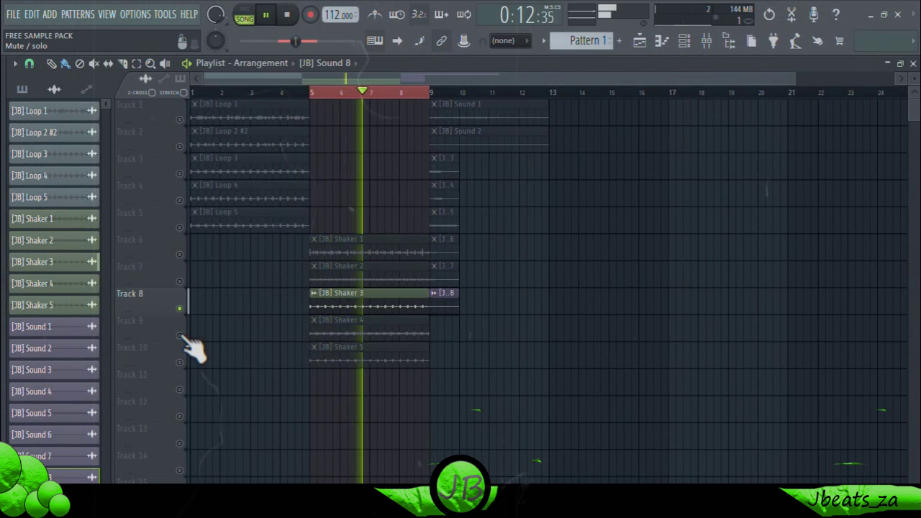
right_click(181, 336)
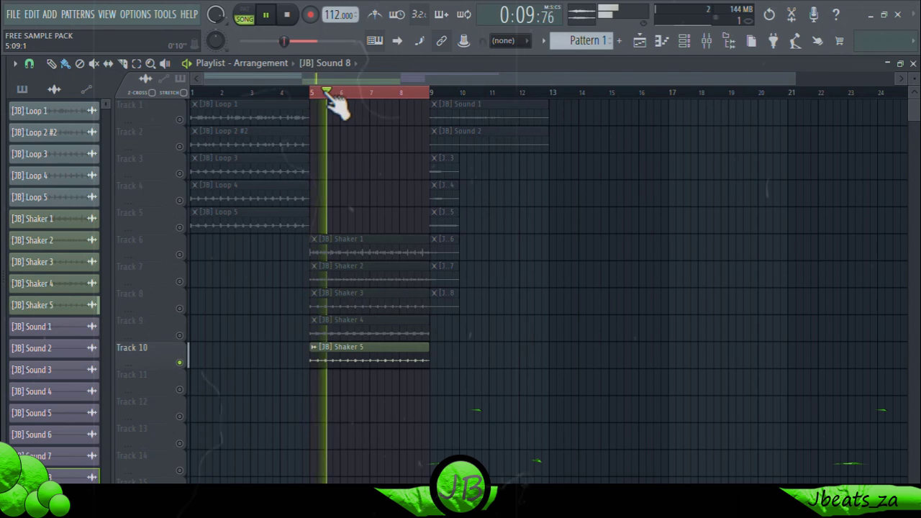
- Loop playback over bars 9 to 13 and audition Sounds 1 to 8 by soloing Tracks 1 to 8 in turn
left_click_drag(430, 106, 549, 122)
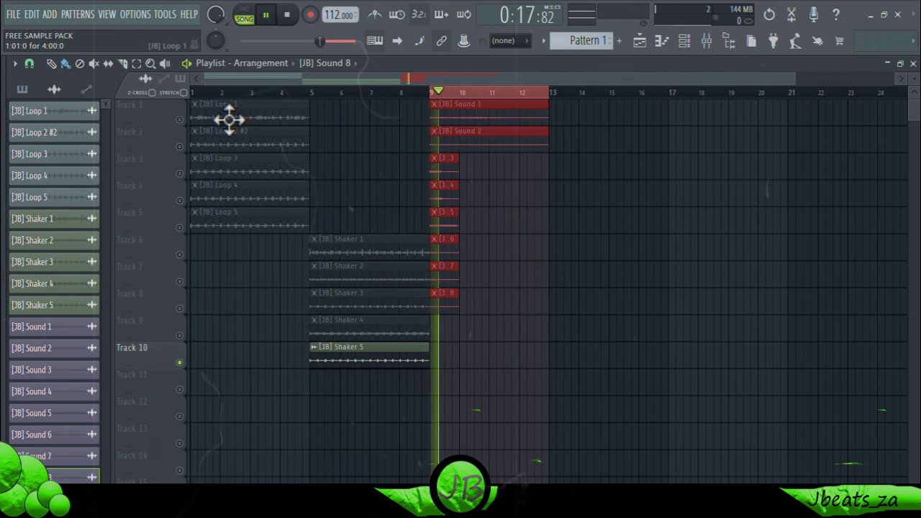
right_click(180, 120)
left_click(431, 91)
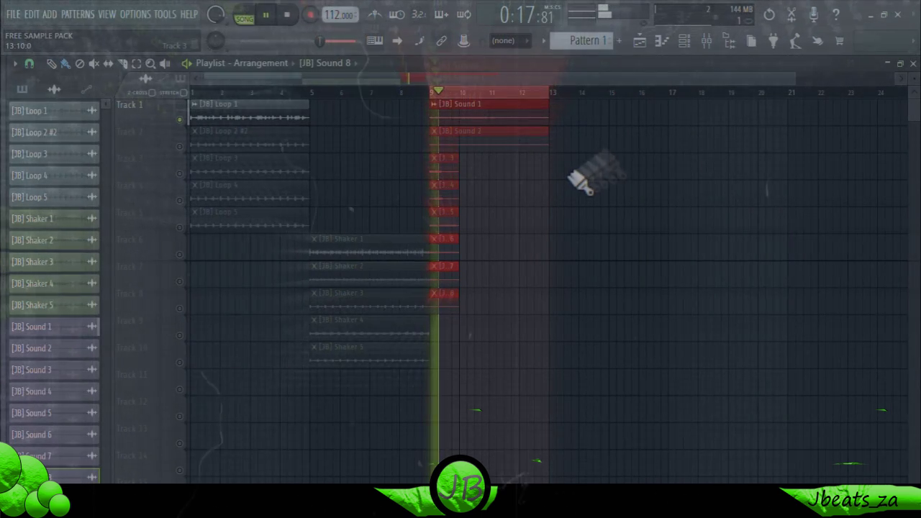
right_click(569, 175)
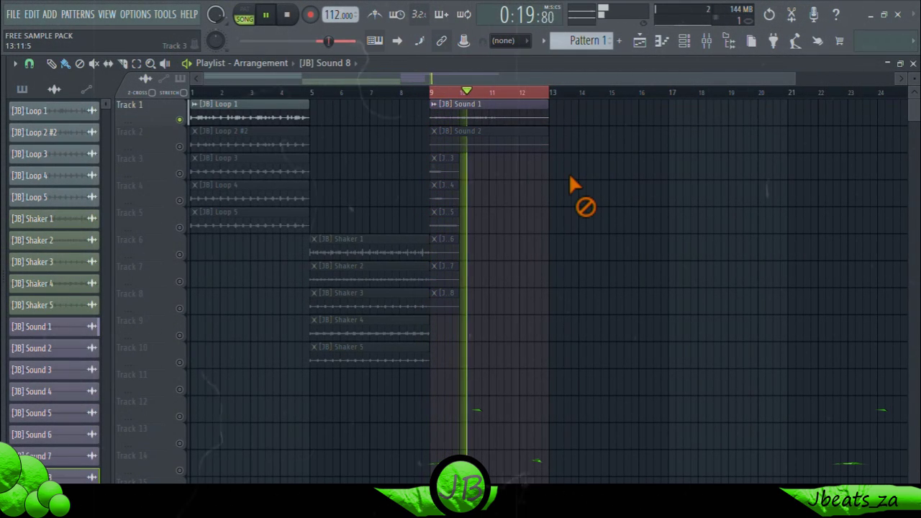
right_click(181, 146)
left_click(432, 93)
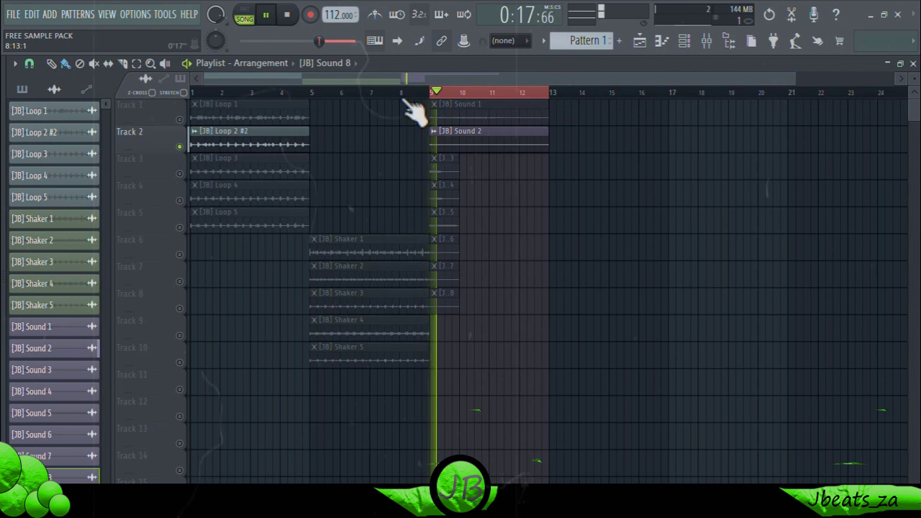
right_click(181, 174)
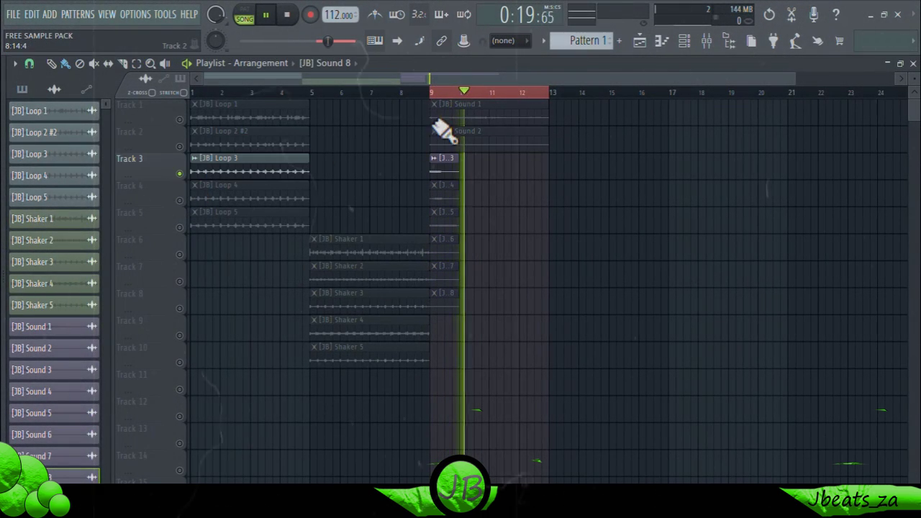
right_click(180, 201)
left_click(435, 92)
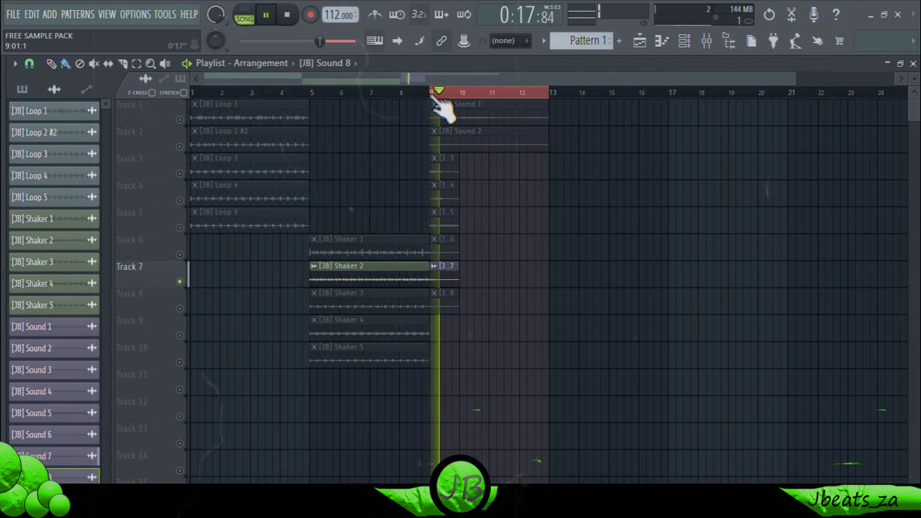
right_click(179, 310)
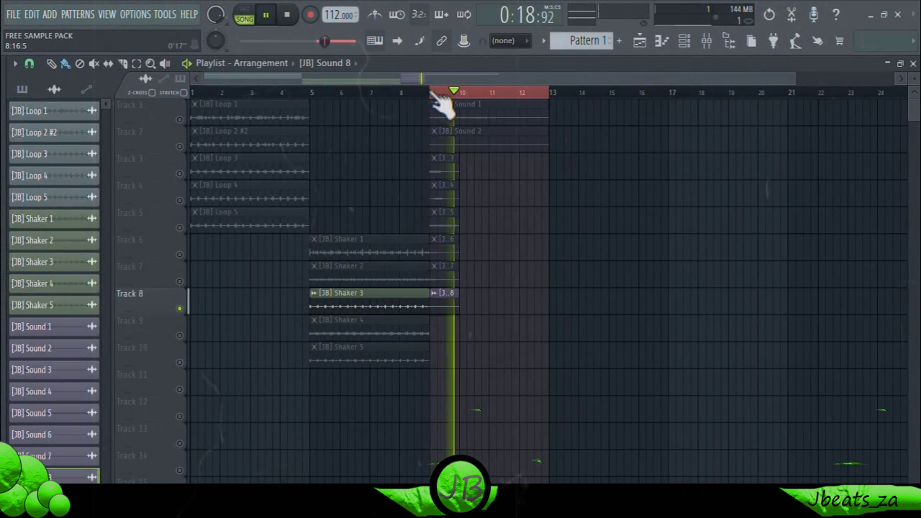
- Clear every clip except Loop 1 from the playlist and switch all tracks back on
mouse_move(423, 110)
left_mouse_down()
mouse_move(465, 187)
mouse_move(441, 313)
mouse_move(415, 212)
mouse_move(376, 356)
left_mouse_up()
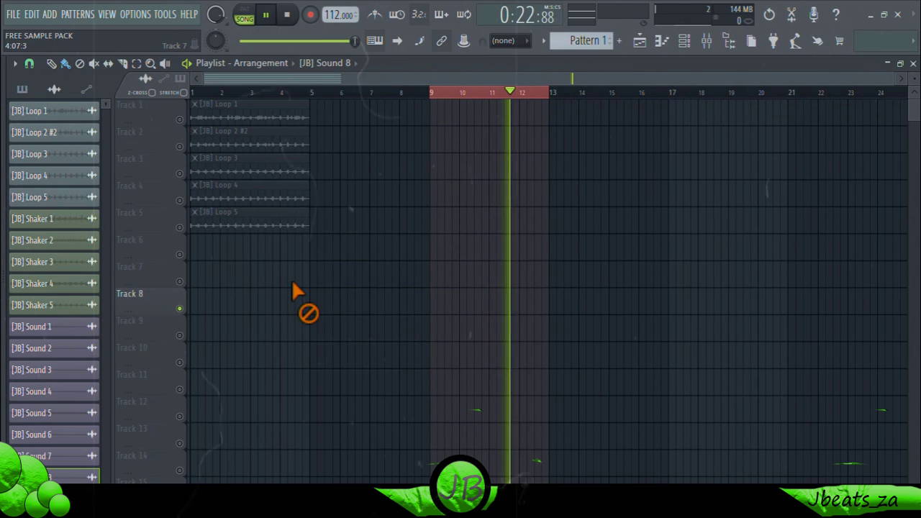
mouse_move(292, 280)
left_mouse_down()
mouse_move(272, 159)
mouse_move(248, 137)
left_mouse_up()
right_click(179, 120)
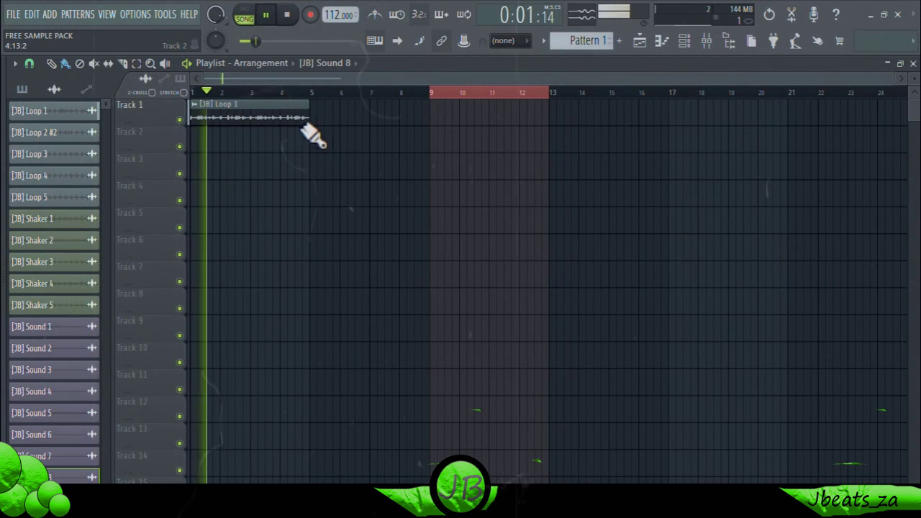
- Place a second Loop 1 clip at bar 5 on Track 1 and look over the sample pack folders
left_click(292, 116)
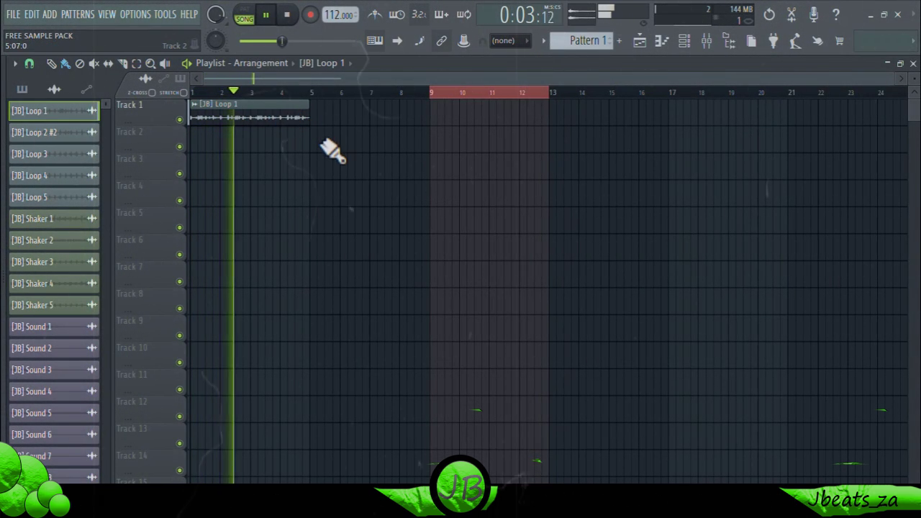
mouse_move(331, 146)
left_mouse_down()
mouse_move(346, 144)
mouse_move(347, 100)
left_mouse_up()
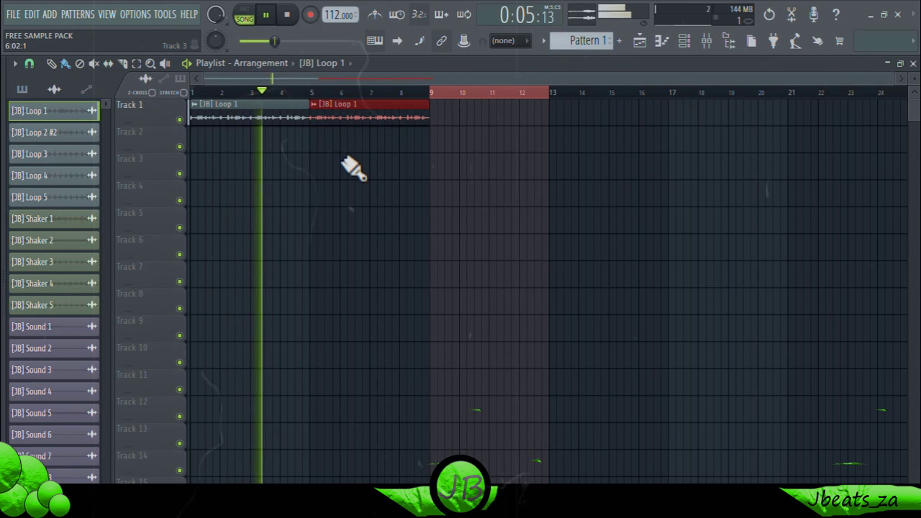
key("ctrl+d")
left_click(5, 150)
left_click(84, 174)
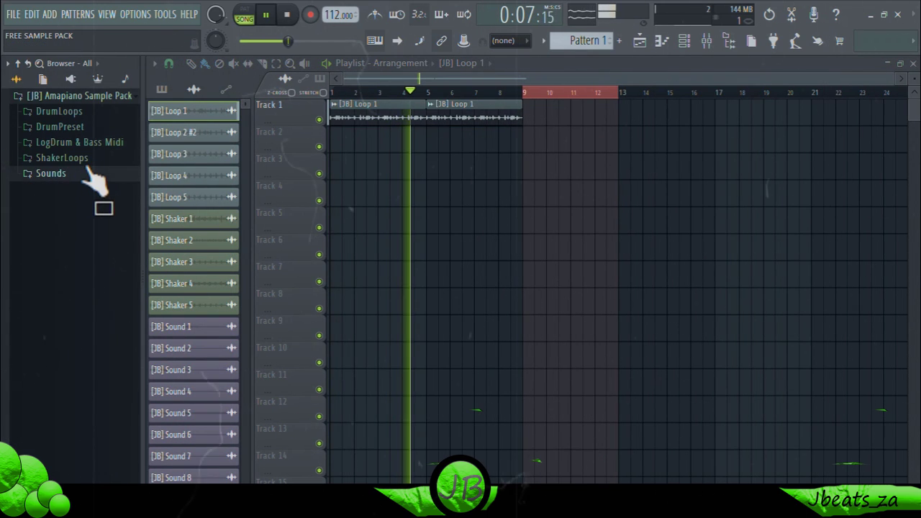
key("alt+F8")
- Delete both Loop 1 clips and place Loop 4 from the DrumLoops folder at bar 1 on Track 1
right_click(323, 116)
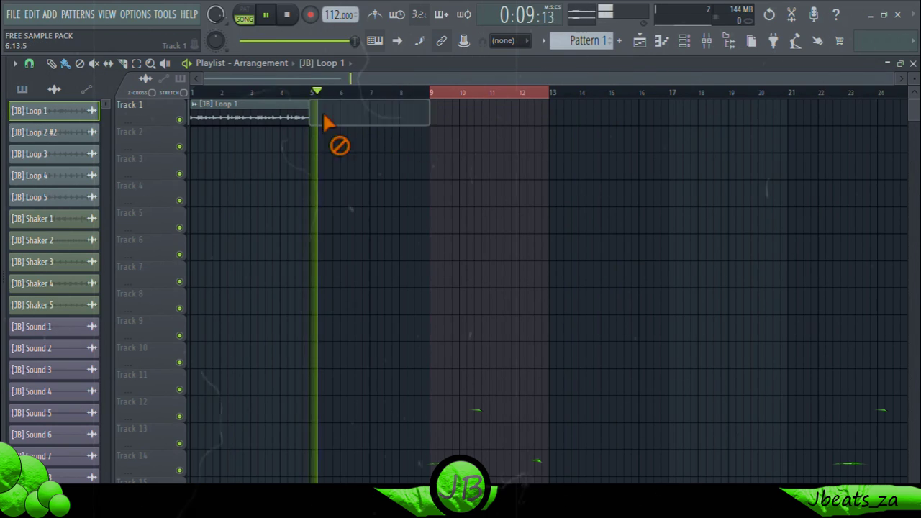
right_click(299, 115)
mouse_move(3, 130)
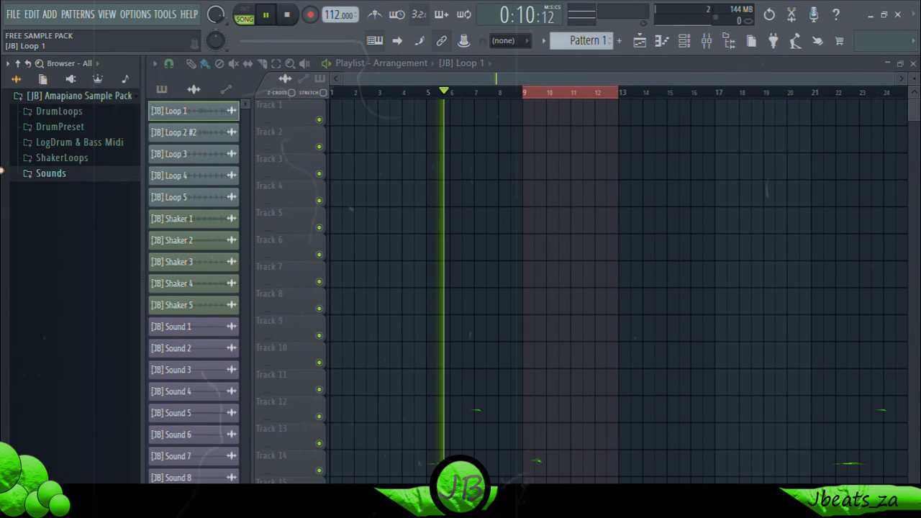
left_click(72, 112)
mouse_move(81, 184)
left_mouse_down()
mouse_move(323, 130)
mouse_move(243, 124)
left_mouse_up()
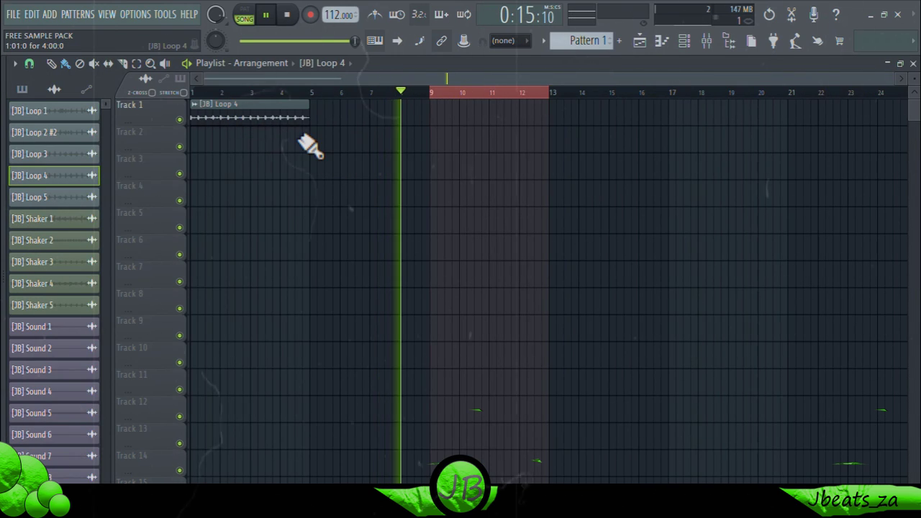
- Add a second Loop 4 clip at bar 5 on Track 1 and loop playback over bars 1 to 9
left_click_drag(321, 146, 334, 106)
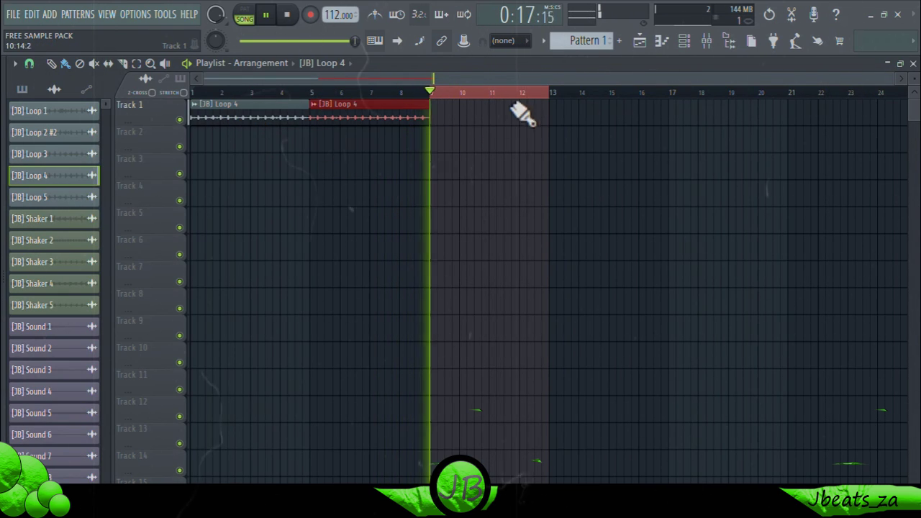
left_click_drag(472, 108, 223, 111)
key("ctrl+b")
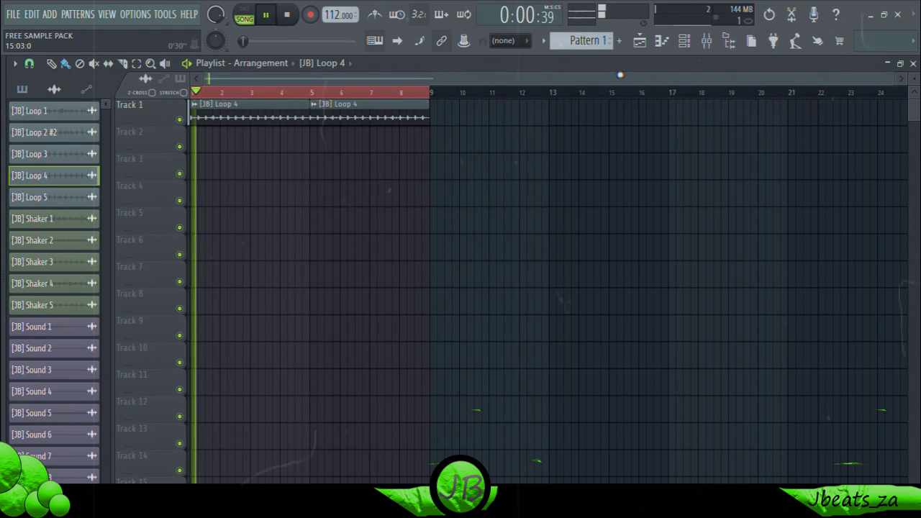
- Create an empty Pattern 2 and place two four-bar clips of it on Track 2, at bars 1 and 5
left_click(619, 40)
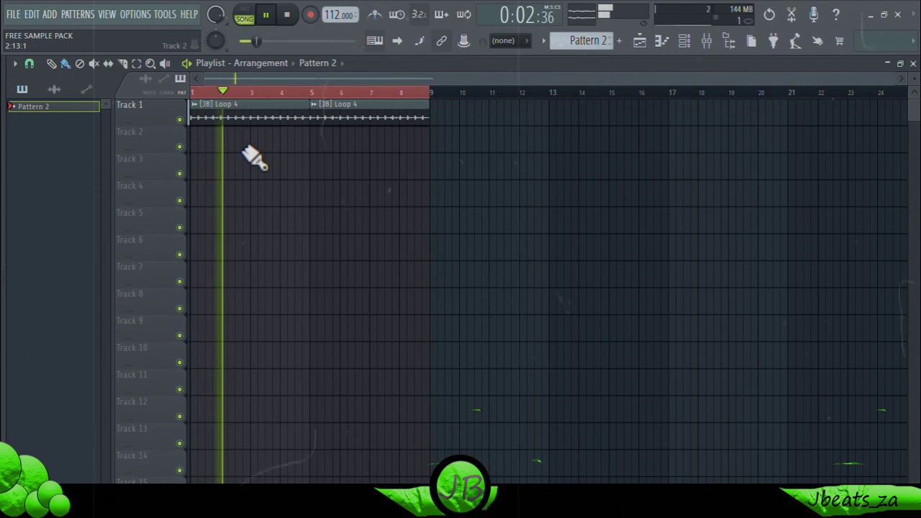
left_click(210, 143)
left_click_drag(240, 148, 425, 146)
right_click(300, 146)
left_click(318, 171)
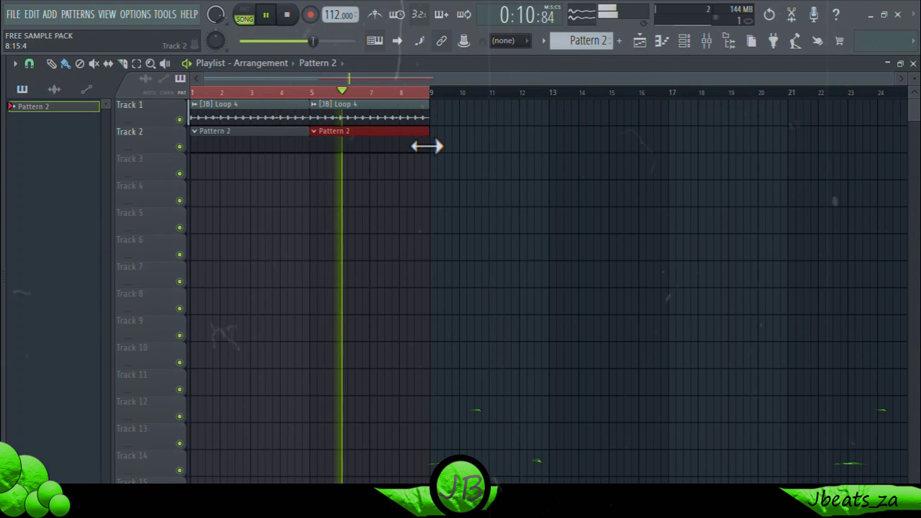
left_click(241, 141)
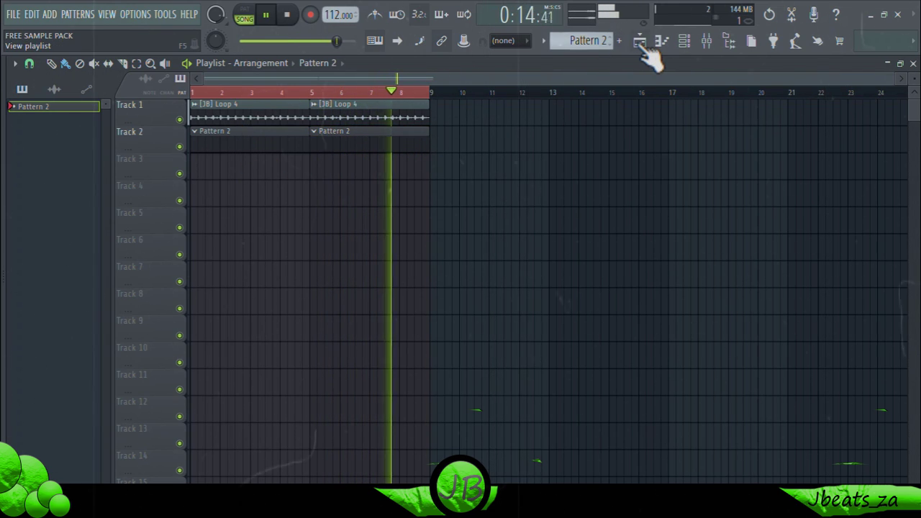
- Add a Purity instrument channel to the channel rack
left_click(685, 43)
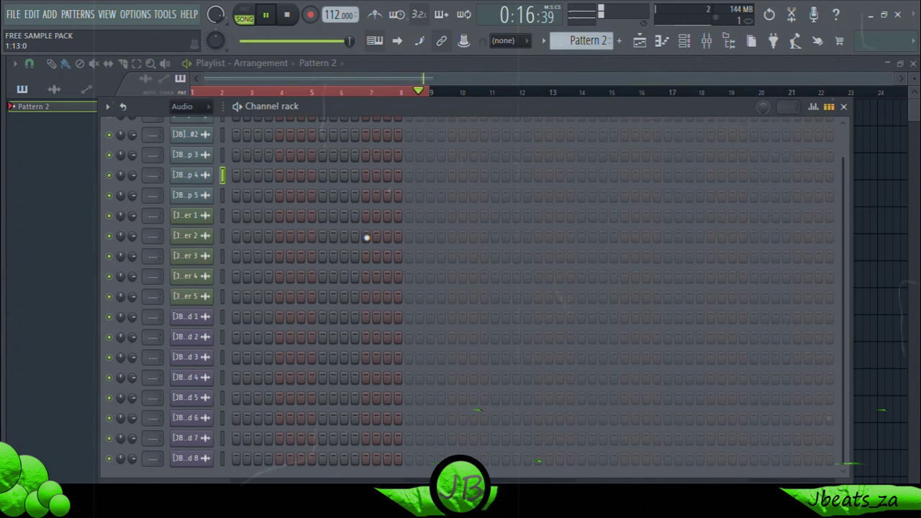
scroll(366, 238, "down", 1)
left_click(183, 488)
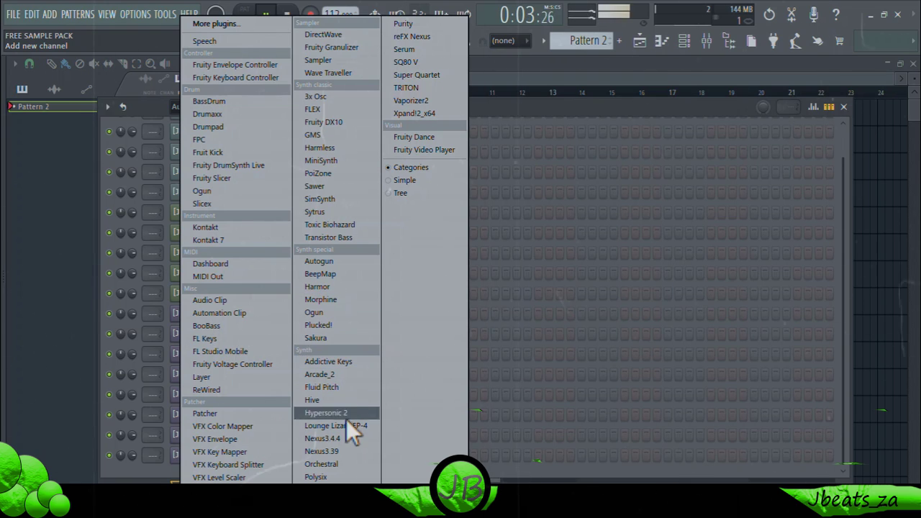
left_click(437, 22)
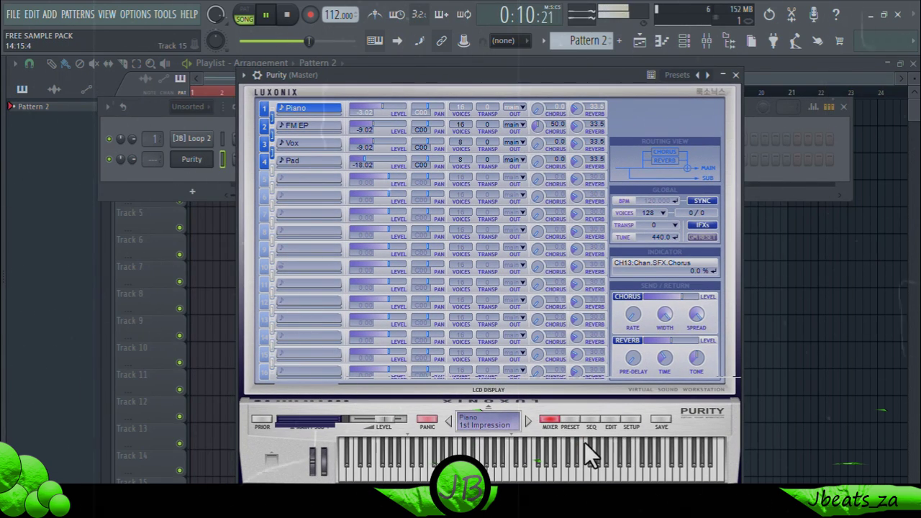
- Load the Sonar preset from Purity's Slow Synth category and close the instrument window
left_click(569, 419)
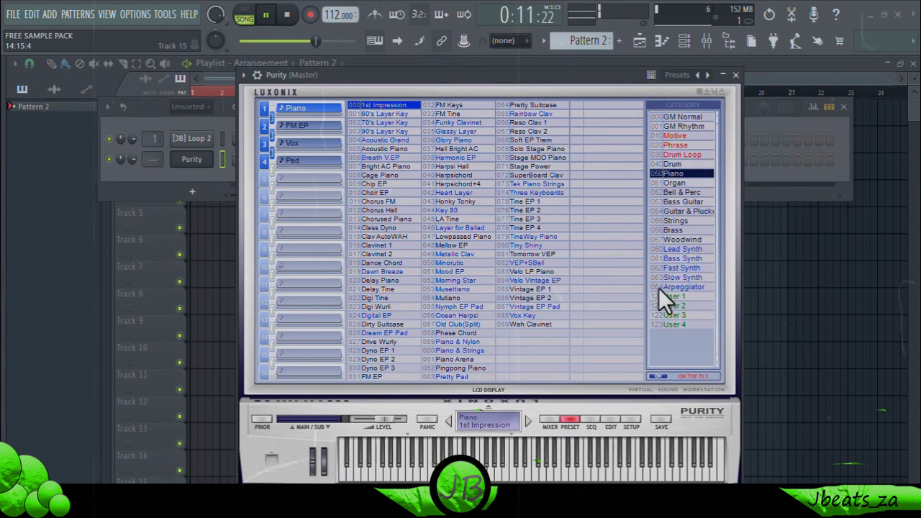
left_click(688, 279)
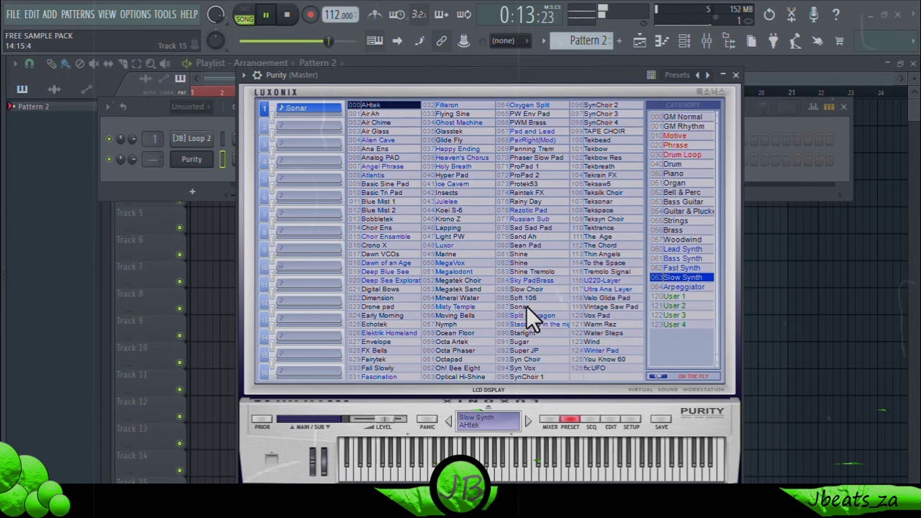
left_click(524, 307)
left_click(735, 74)
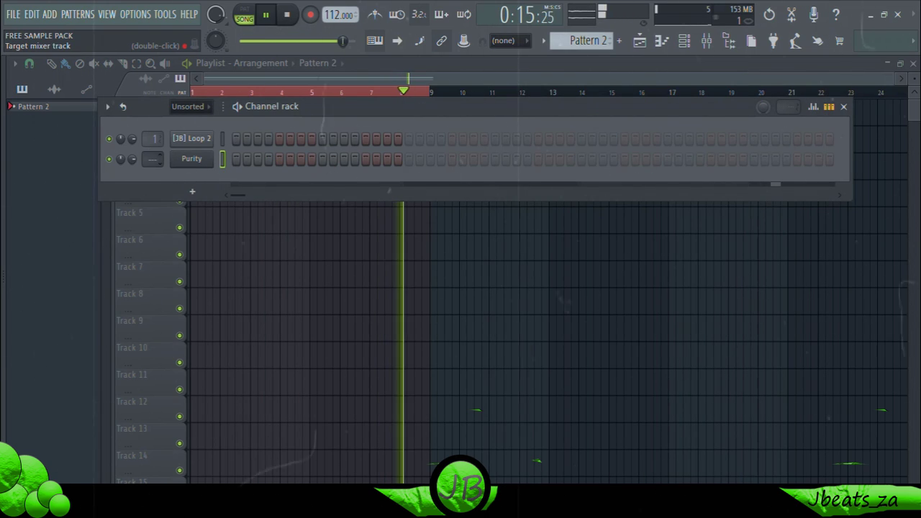
- Draw a sustained chord of C4, F4 and C5 in Purity's piano roll, each note four bars long from bar 1
right_click(209, 157)
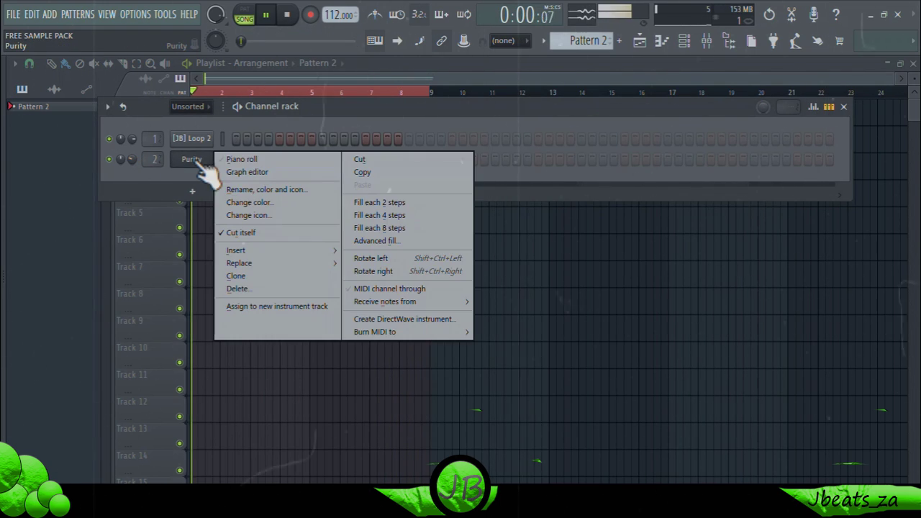
left_click(252, 161)
scroll(66, 320, "down", 5)
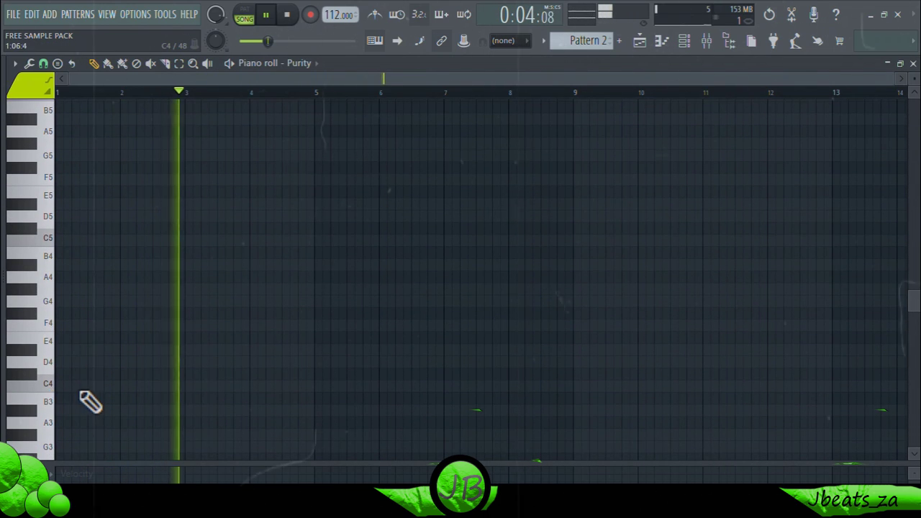
left_click(60, 387)
left_click_drag(67, 385, 314, 377)
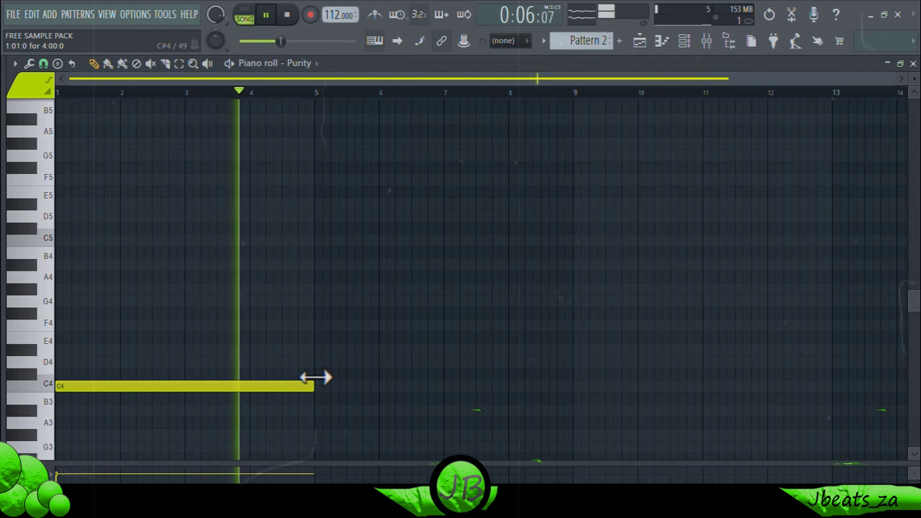
left_click(59, 239)
left_click(64, 324)
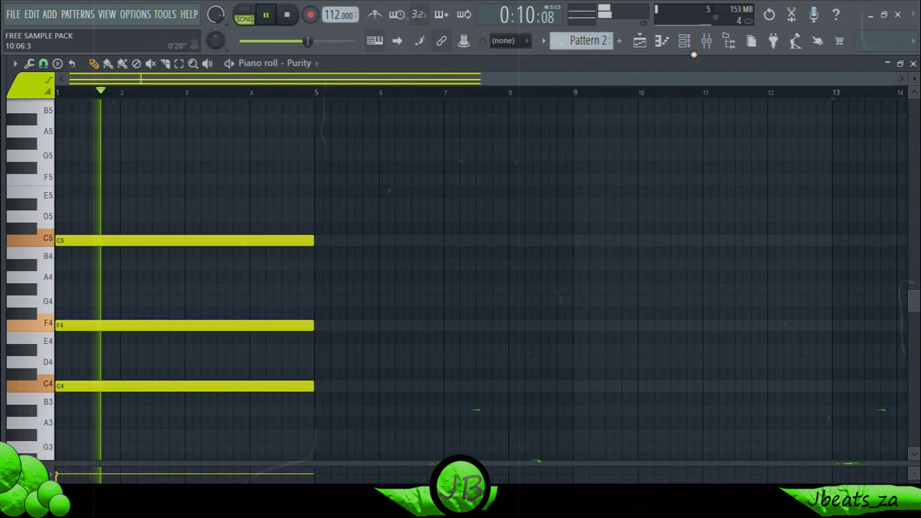
- Lower the mixer volume of Insert 2 to about -8.6 dB and return to the channel rack
left_click(705, 41)
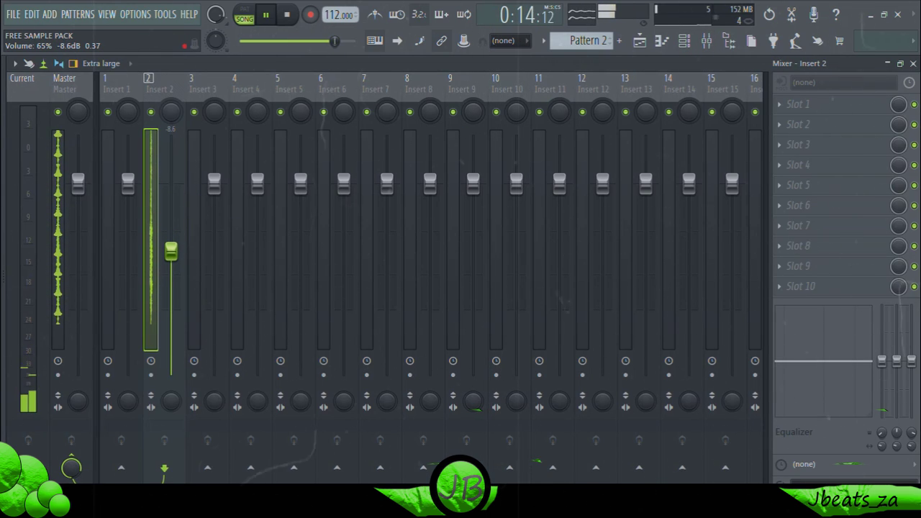
left_click(686, 41)
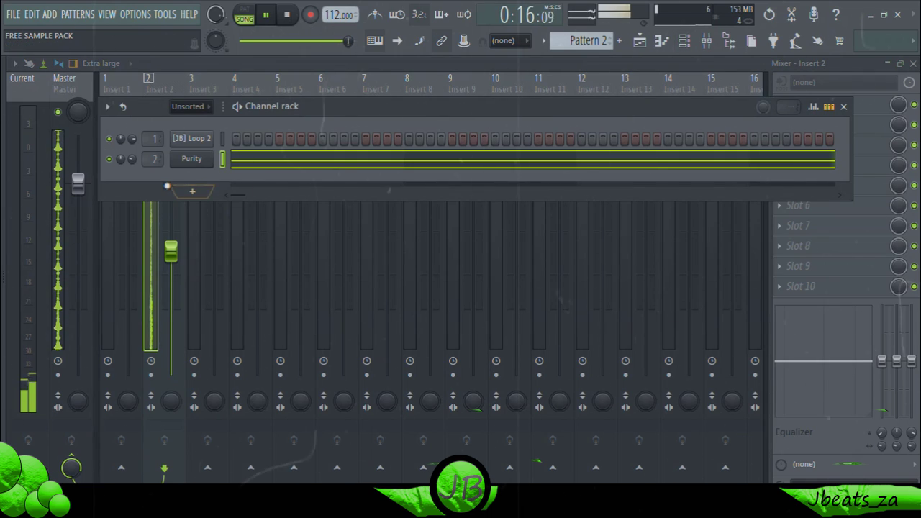
- Add a Hypersonic 2 channel, load its TUBE 22 BASSLINE preset and close the instrument window
left_click(192, 192)
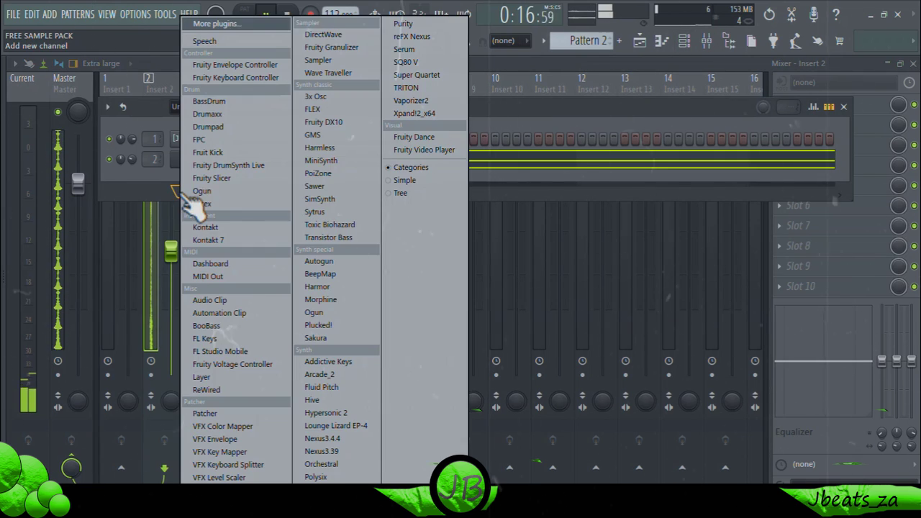
left_click(338, 412)
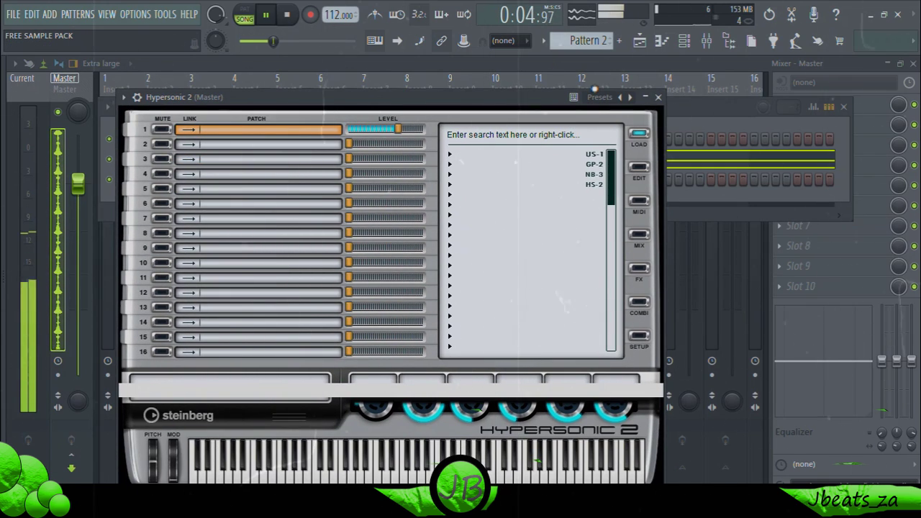
left_click(598, 98)
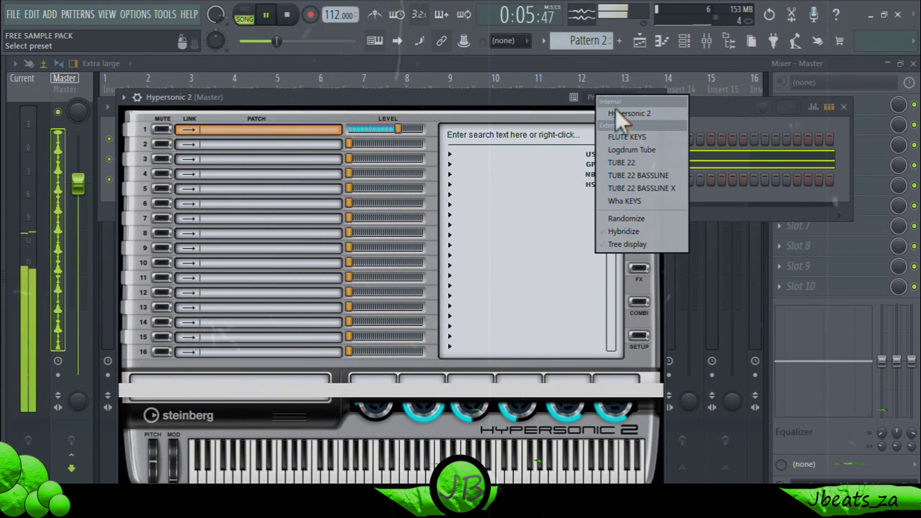
left_click(650, 174)
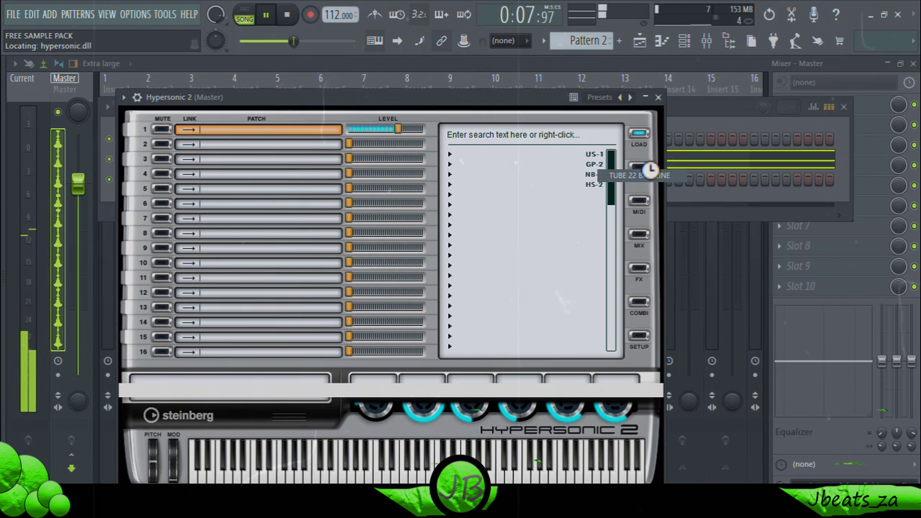
left_click(658, 97)
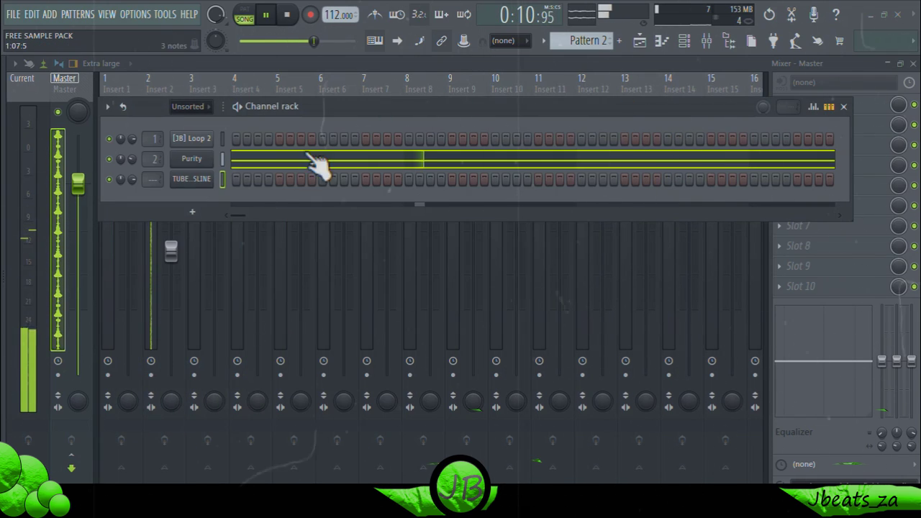
- Route the TUBE 22 BASSLINE channel to mixer track 3 and lower Insert 3 to about -11 dB
left_click_drag(152, 180, 152, 165)
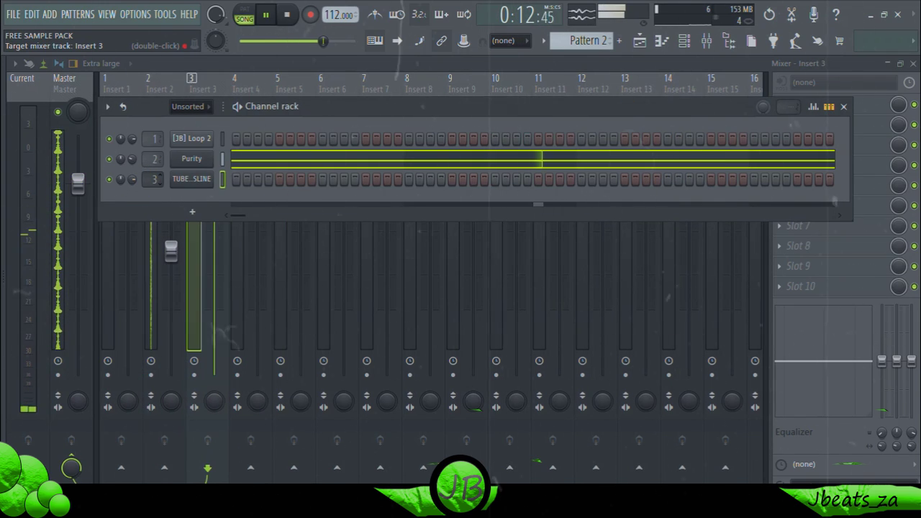
left_click(209, 270)
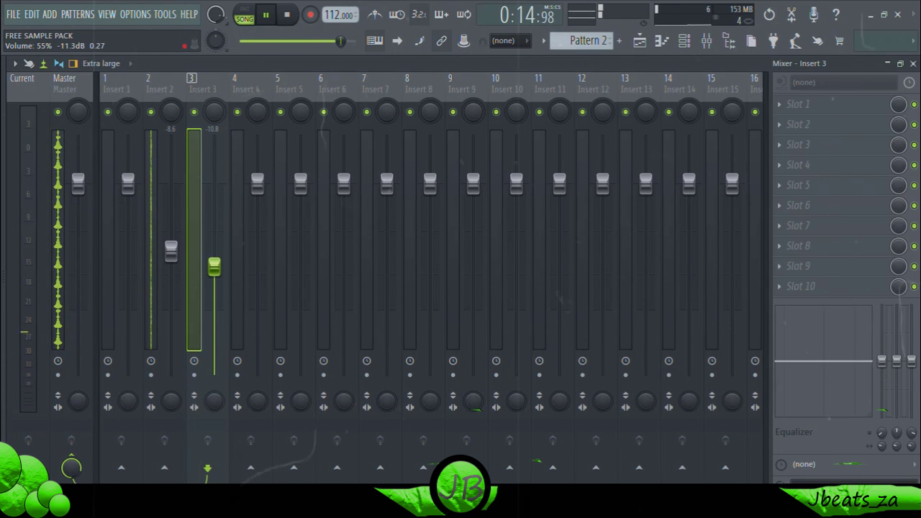
left_click(684, 40)
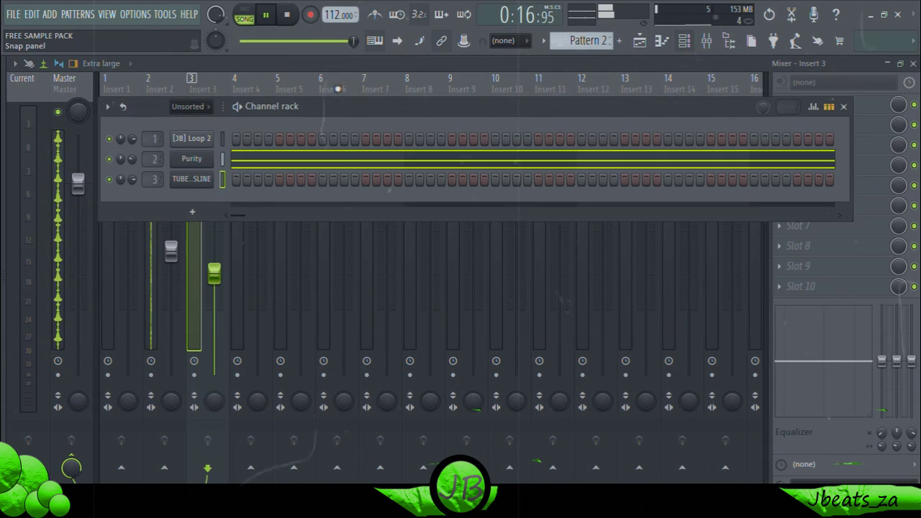
- Import [JB] Midi 1 [Cminor] from the LogDrum & Bass Midi folder onto the TUBE 22 BASSLINE channel
left_click(2, 155)
left_click(70, 112)
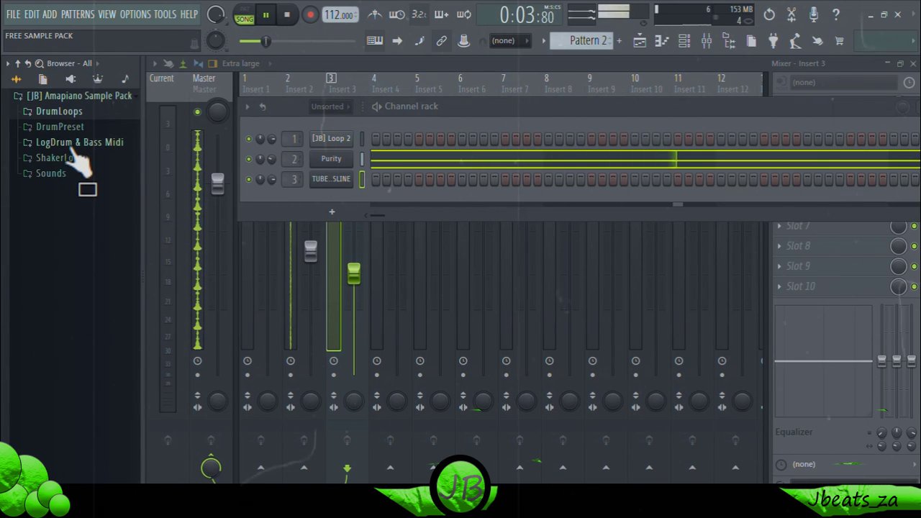
left_click(75, 143)
left_click_drag(269, 202, 203, 177)
- Restart playback from the beginning and raise the mixer volume of Insert 3 to about -0.2 dB
left_click_drag(288, 41, 243, 41)
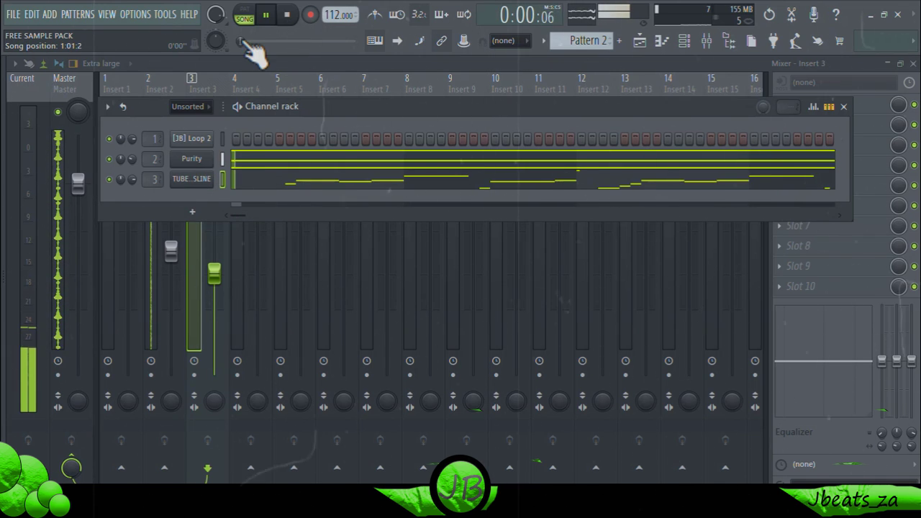
left_click_drag(216, 274, 216, 217)
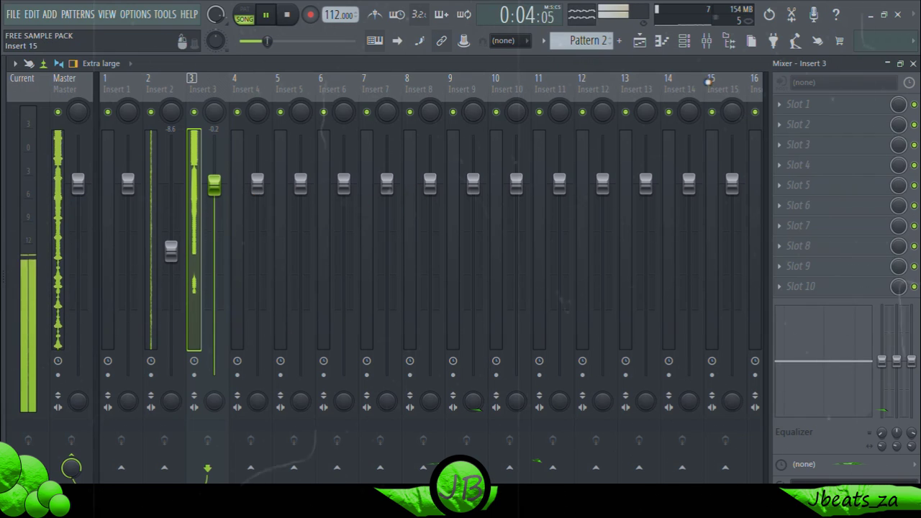
- Transpose all imported TUBE 22 BASSLINE notes down one octave in the piano roll
left_click(683, 43)
left_click(434, 186)
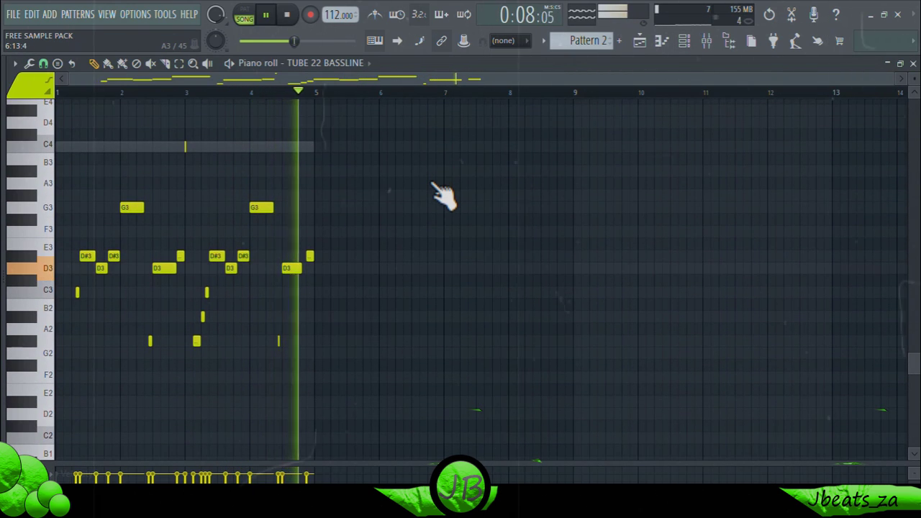
key("ctrl+Down")
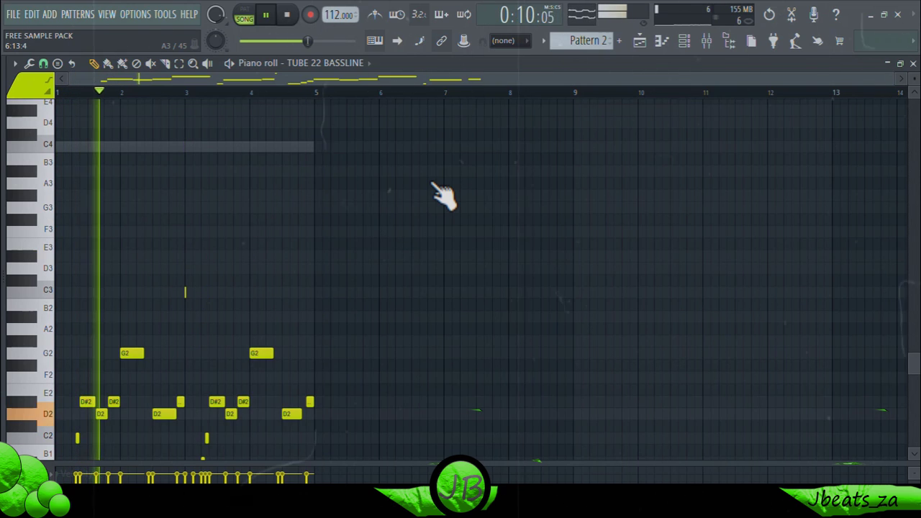
scroll(441, 194, "down", 3)
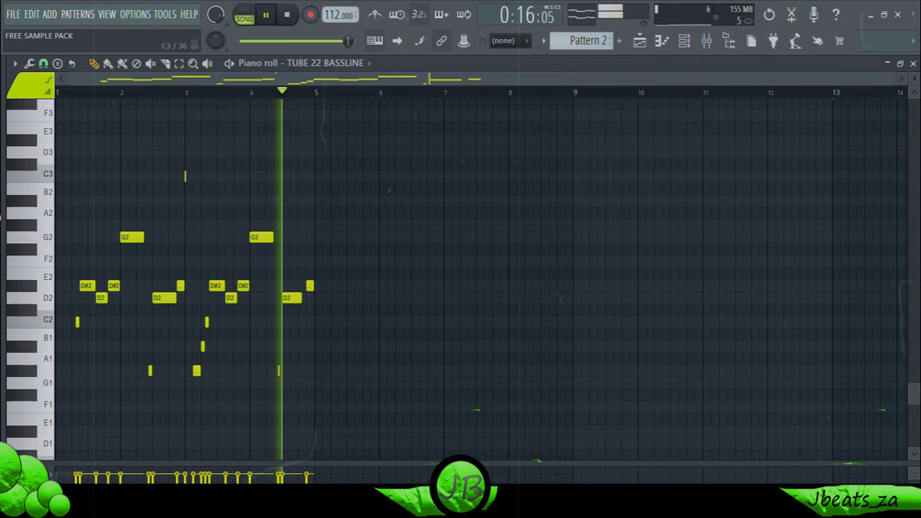
- Replace the bassline notes with [JB] Midi 2[Cminor] from the sample pack and transpose them down one octave
left_click(729, 41)
left_click_drag(85, 172, 206, 213)
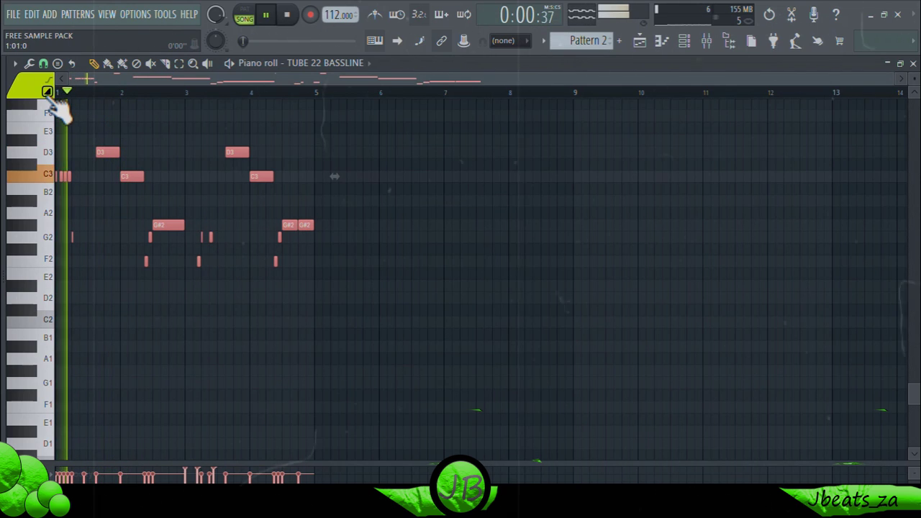
scroll(115, 189, "up", 4)
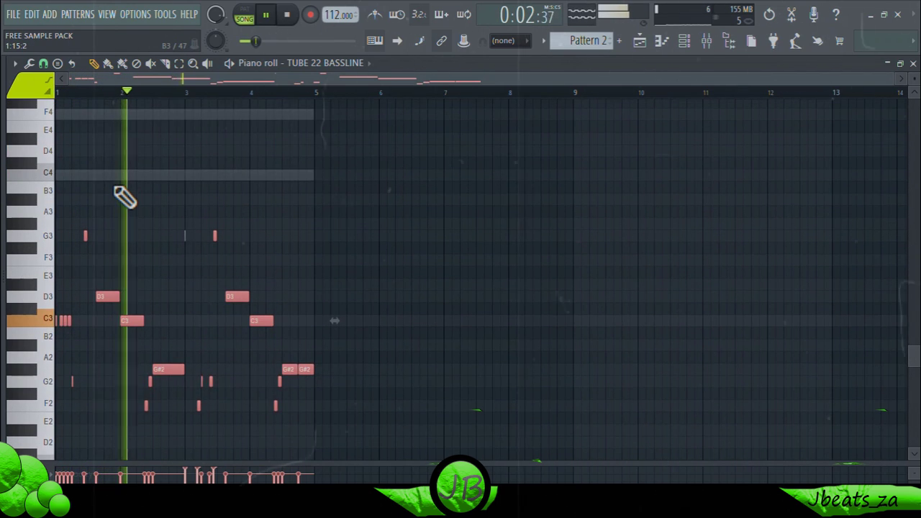
right_click(161, 232)
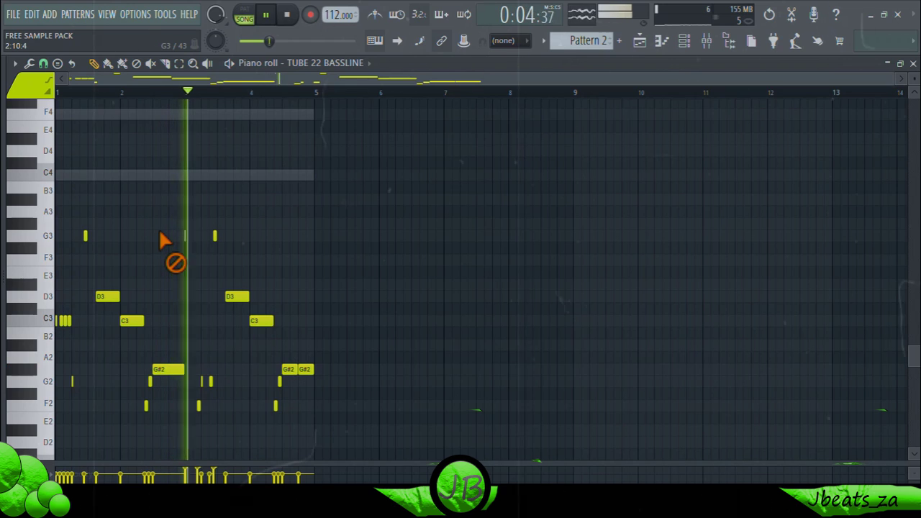
key("ctrl+Down")
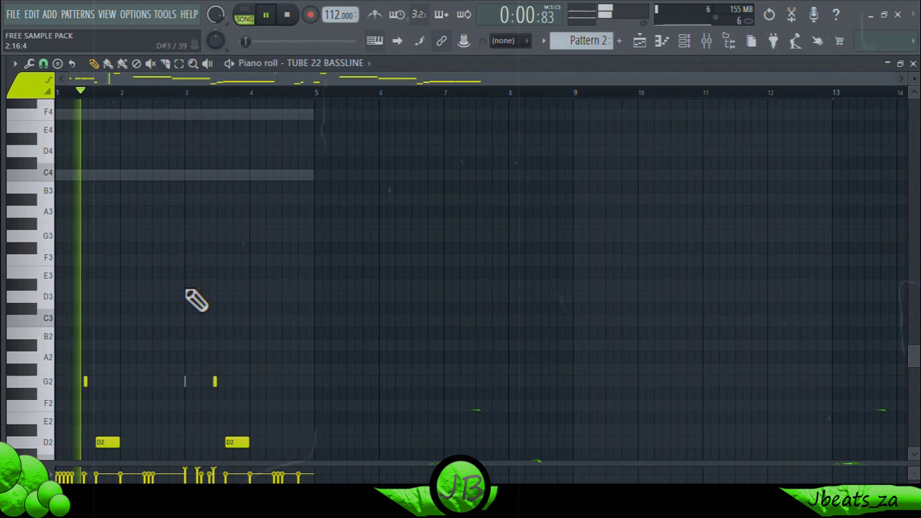
scroll(195, 298, "down", 5)
scroll(211, 272, "down", 3)
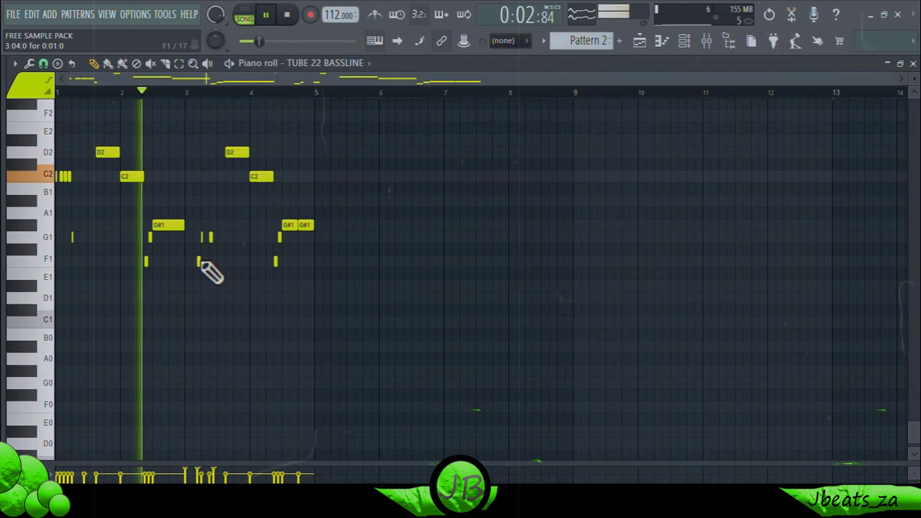
scroll(211, 271, "up", 5)
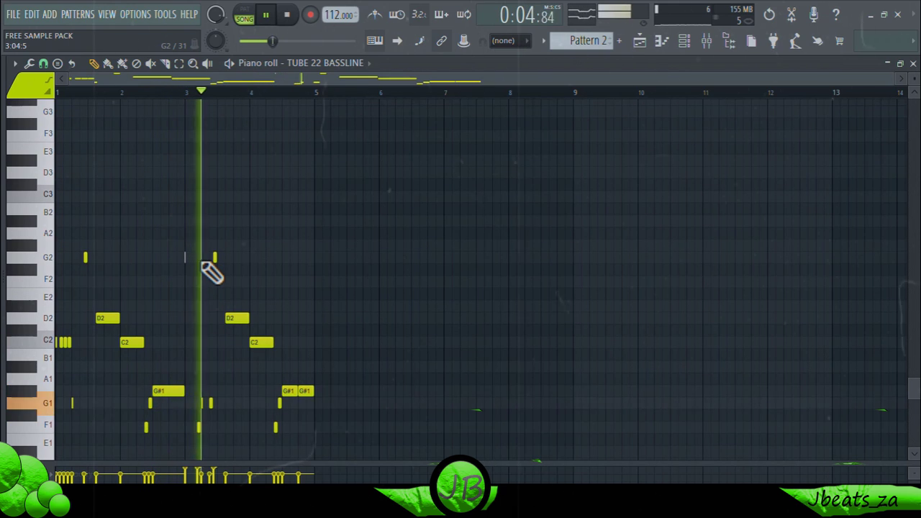
- Replace the bassline notes with [JB] Midi 3[Cminor] from the sample pack and transpose them down one octave
key("alt+F8")
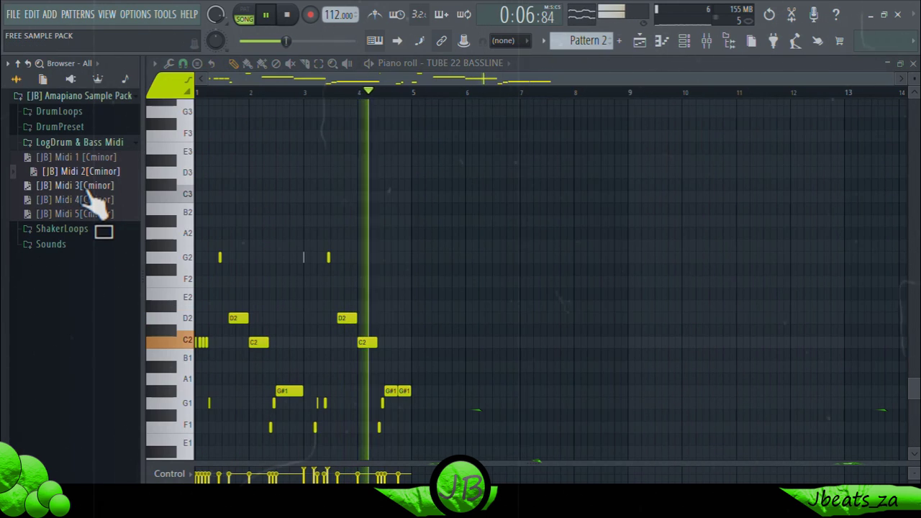
left_click_drag(97, 199, 231, 261)
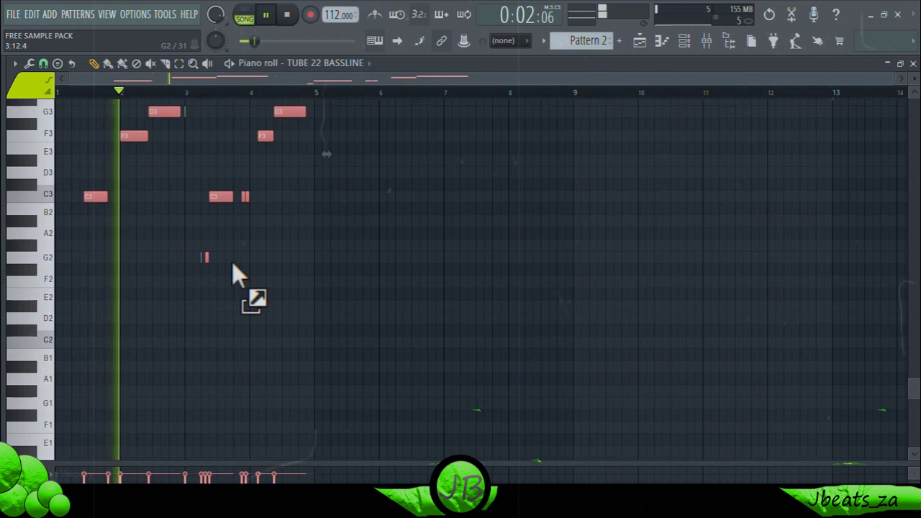
key("ctrl+Down")
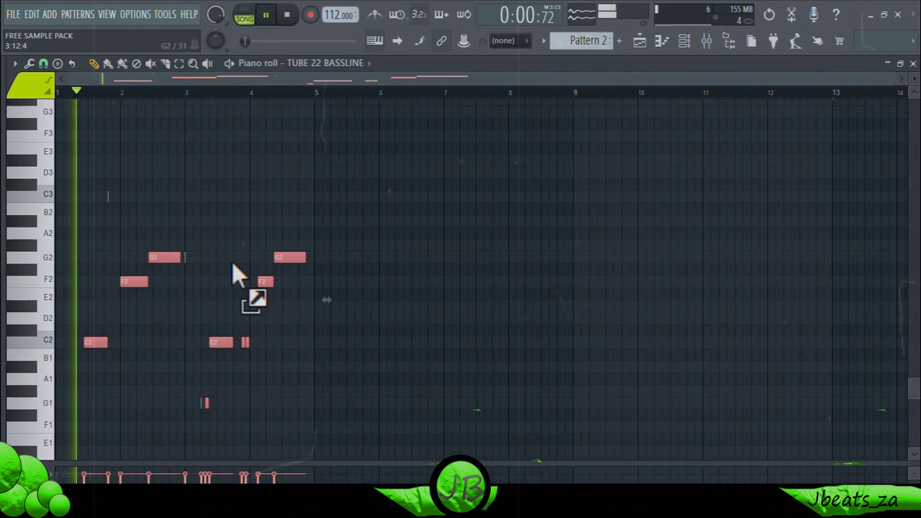
right_click(233, 287)
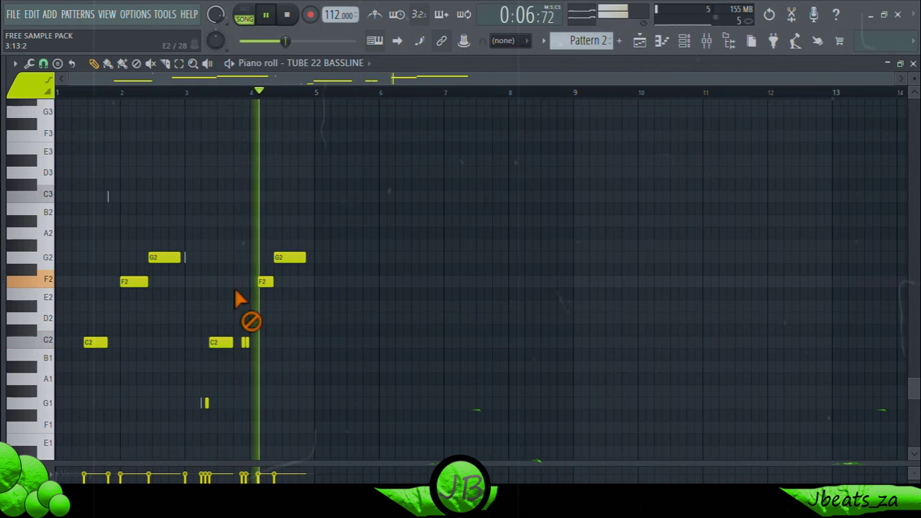
- Replace the bassline notes with [JB] Midi 4[Cminor], transpose them down one octave and restart playback to audition them
key("alt+F8")
left_click_drag(80, 204, 195, 237)
key("ctrl+Down")
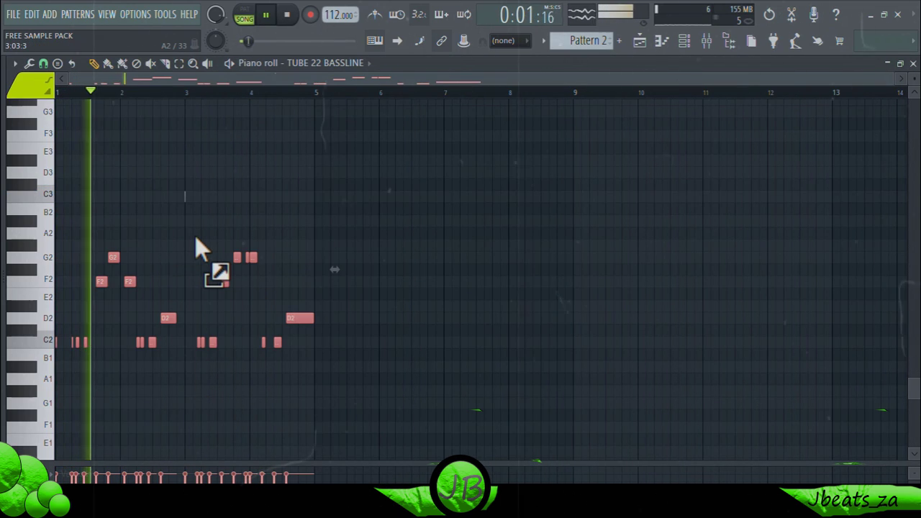
key("space")
key("space")
right_click(176, 242)
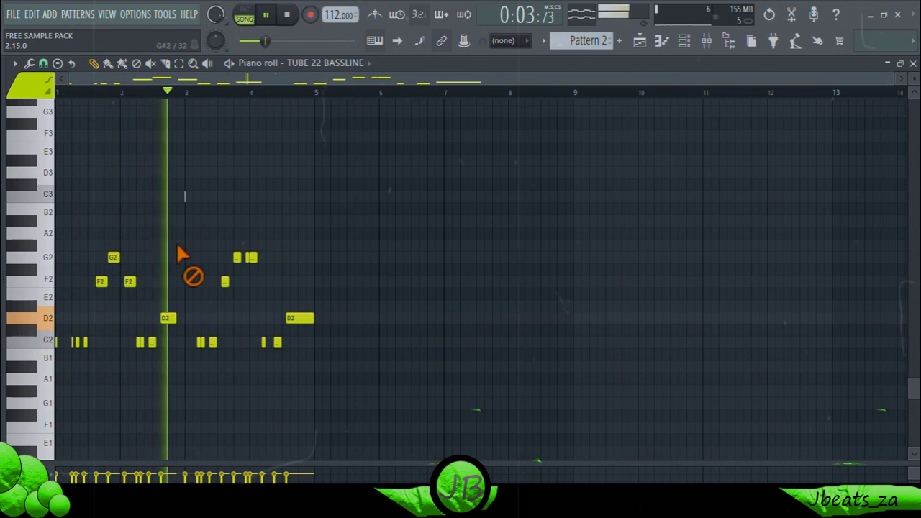
- Replace the TUBE 22 BASSLINE notes with [JB] Midi 5[Cminor] from the sample pack and audition them
mouse_move(6, 168)
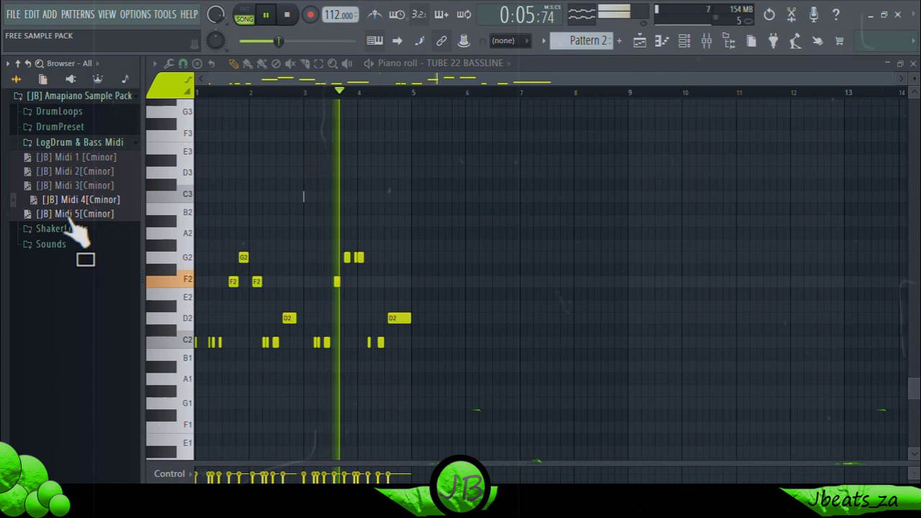
mouse_move(72, 216)
left_mouse_down()
mouse_move(69, 227)
mouse_move(197, 257)
mouse_move(190, 274)
left_mouse_up()
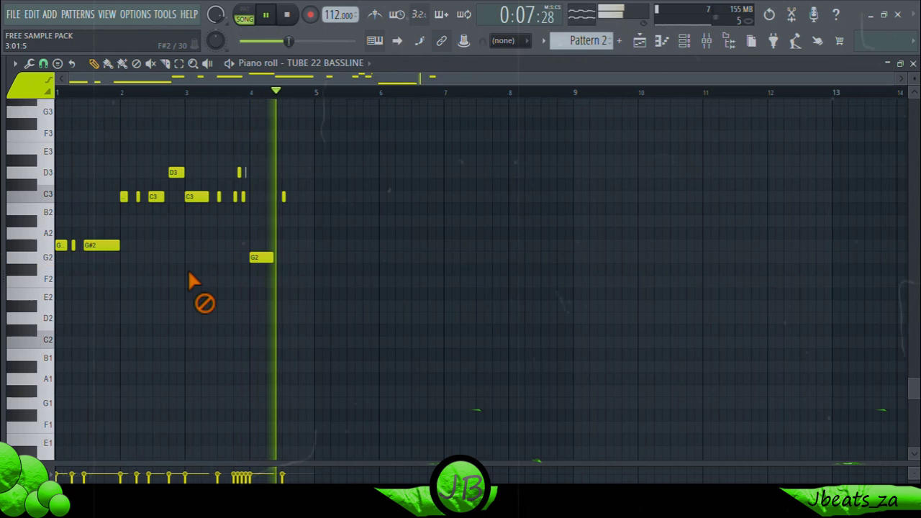
left_click(684, 41)
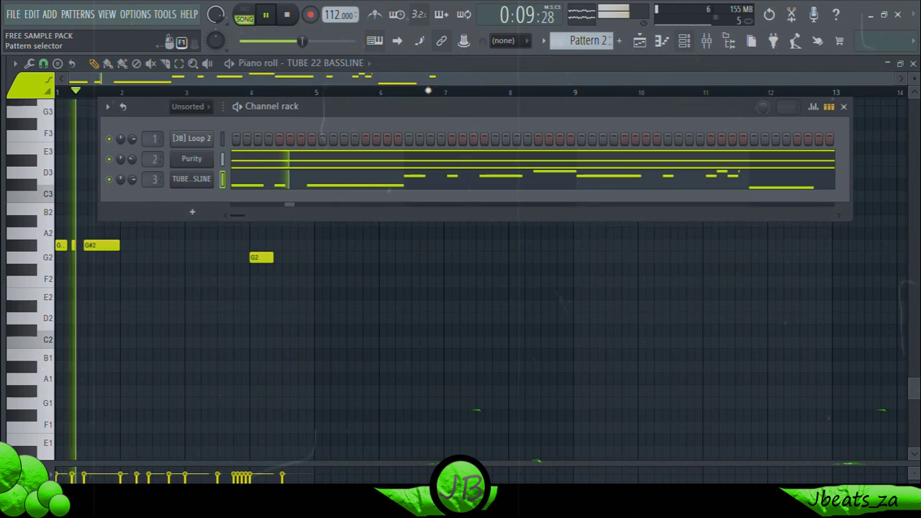
- Replace the bassline notes with [JB] Midi 3[Cminor], transpose them down one octave and restart playback
mouse_move(3, 223)
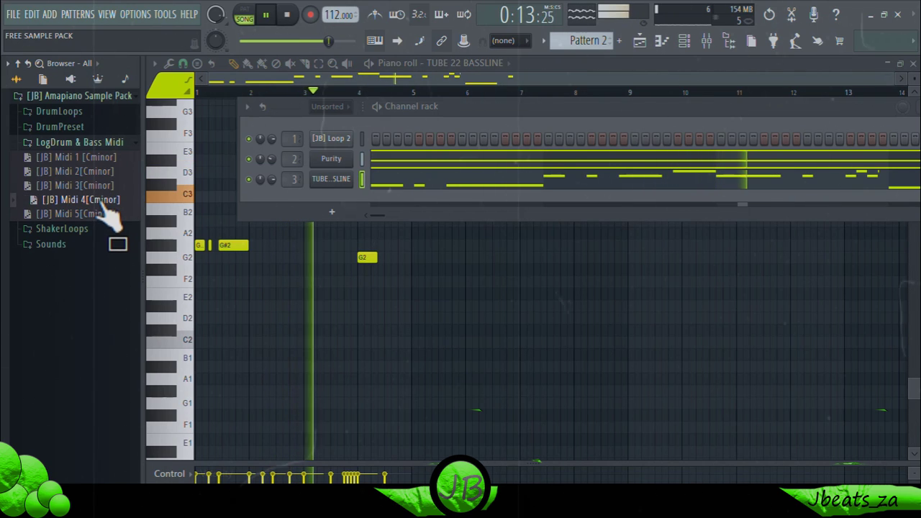
left_click_drag(100, 185, 259, 184)
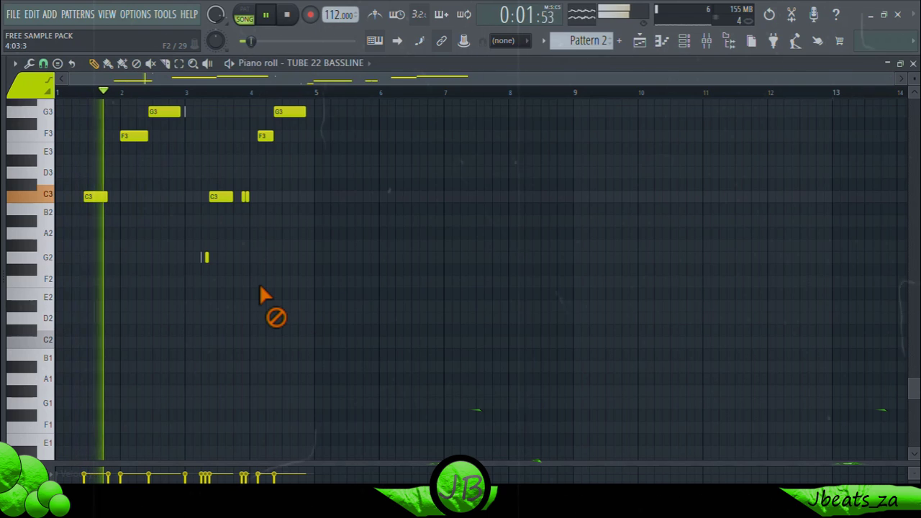
key("ctrl+Down")
key("space")
key("space")
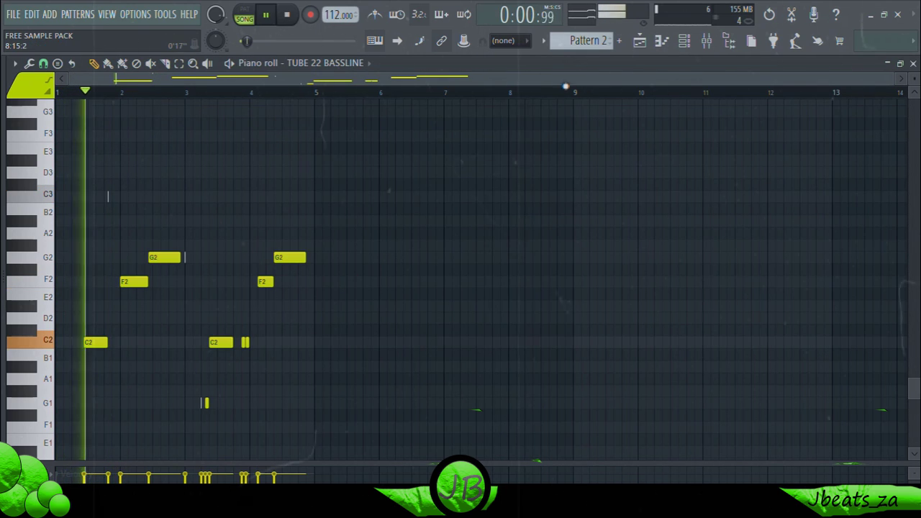
- Add [JB] Sound 7 from the sample pack's Sounds folder to the channel rack as a new channel
left_click(705, 46)
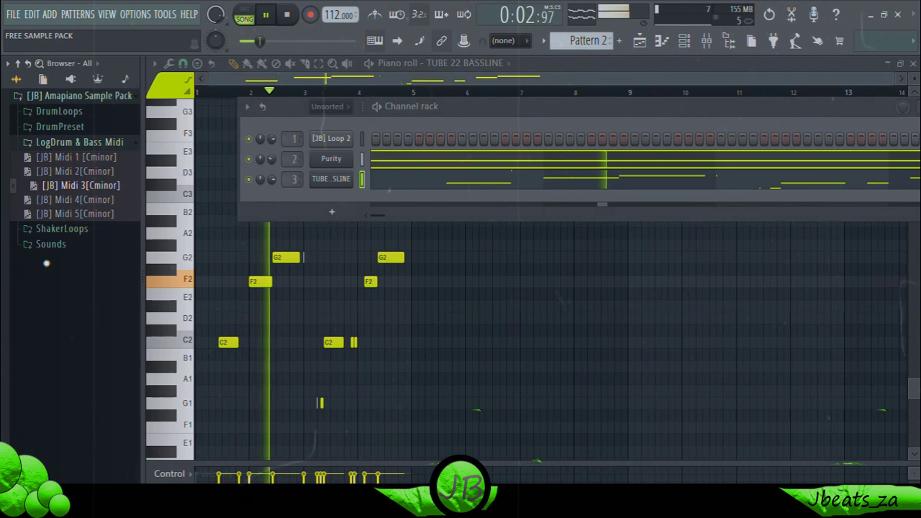
left_click(79, 244)
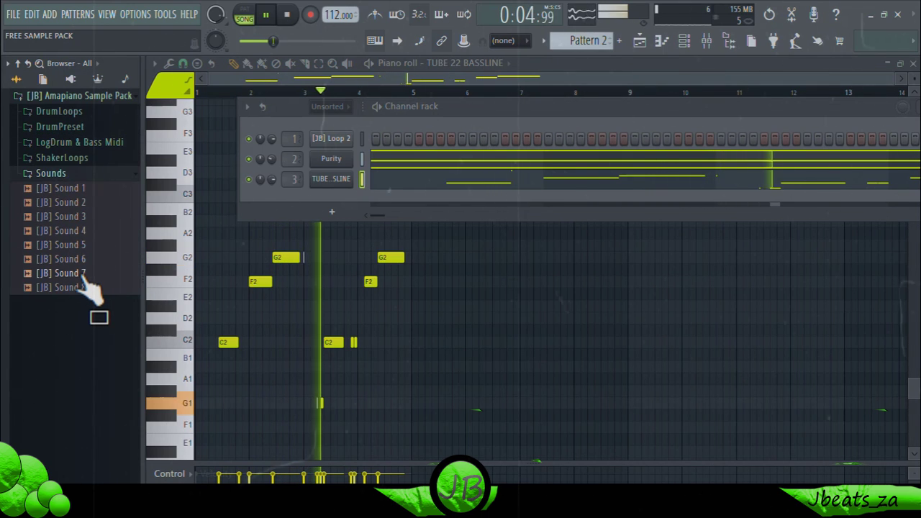
left_click(72, 273)
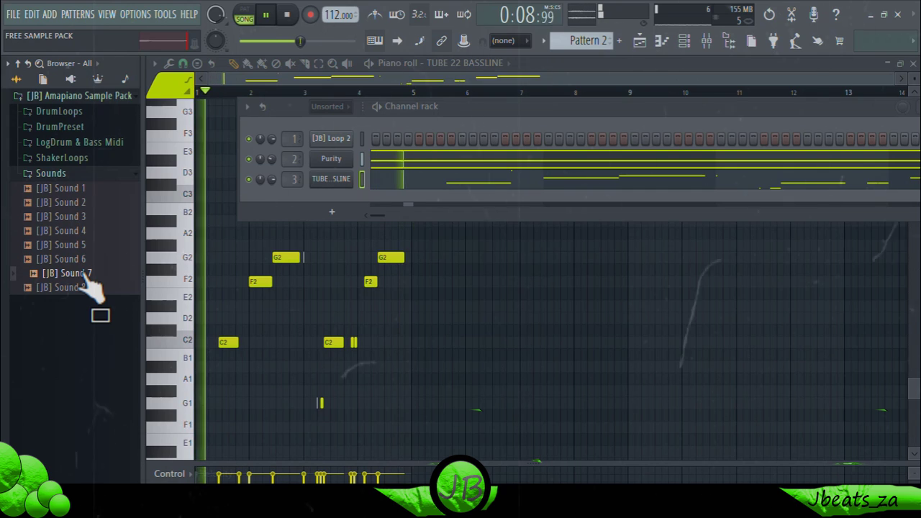
left_click_drag(90, 284, 208, 212)
left_click_drag(341, 252, 393, 195)
- Normalize the Sound 7 sample with loop points off and lower its channel volume to 23%
left_click(376, 316)
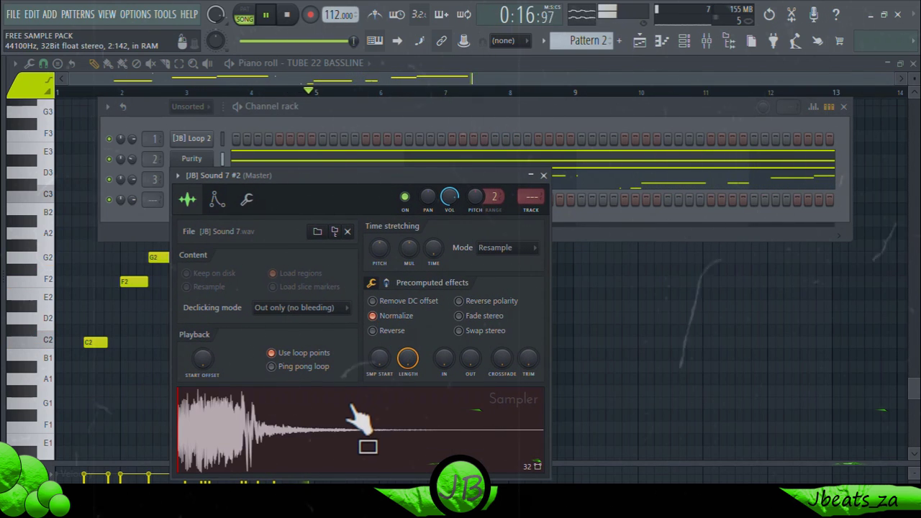
left_click(374, 316)
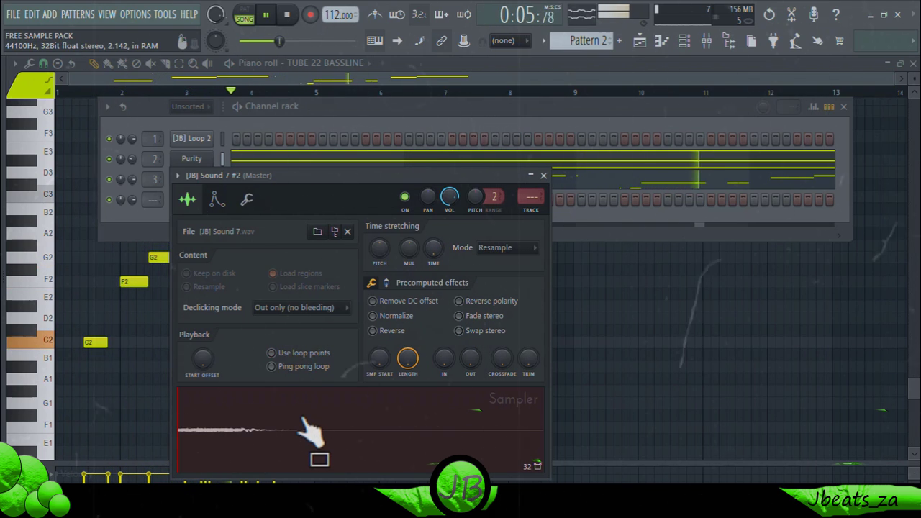
left_click(374, 316)
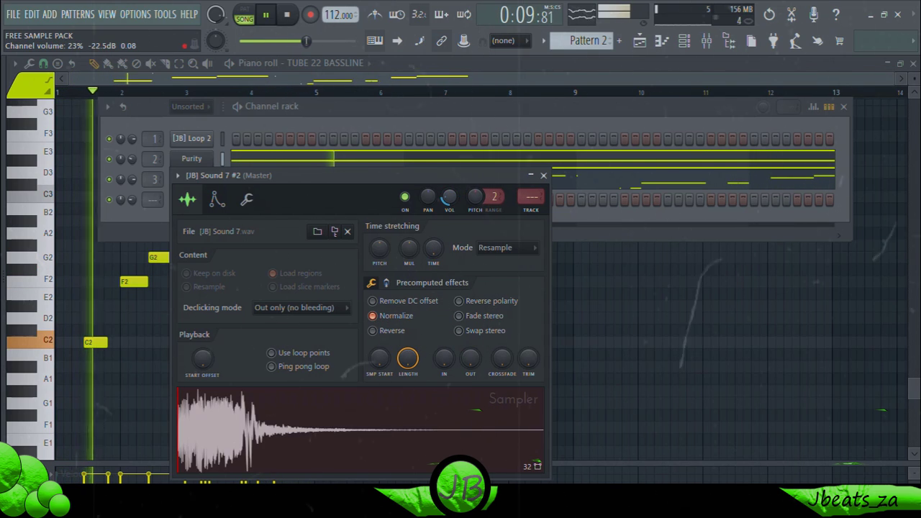
key("F9")
left_click(544, 176)
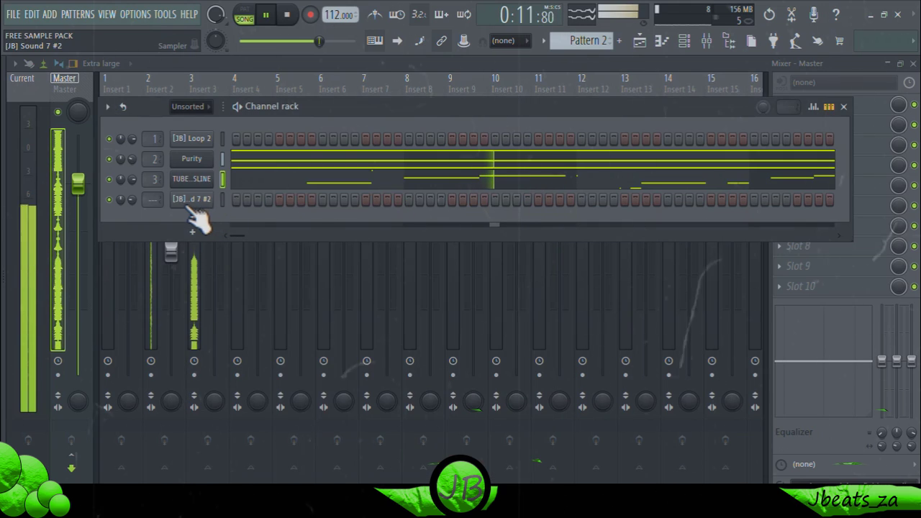
- In the Sound 7 channel's piano roll, place a short C5 note at step 7 of each of bars 1 to 4
right_click(212, 196)
left_click(238, 211)
right_click(213, 194)
left_click(238, 199)
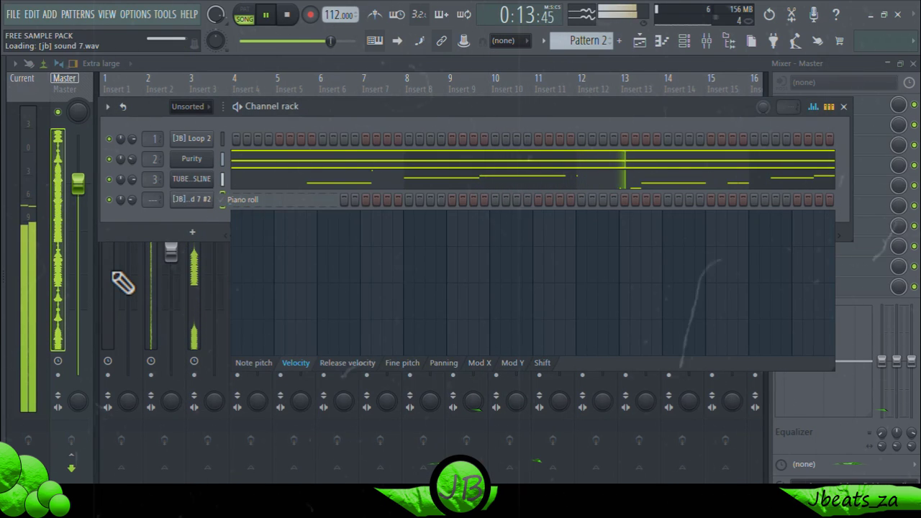
scroll(79, 313, "up", 6)
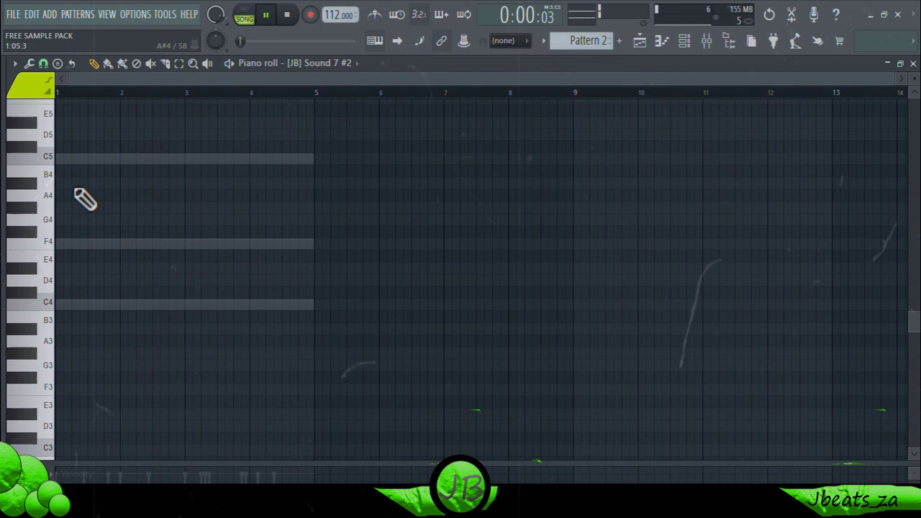
left_click(80, 160)
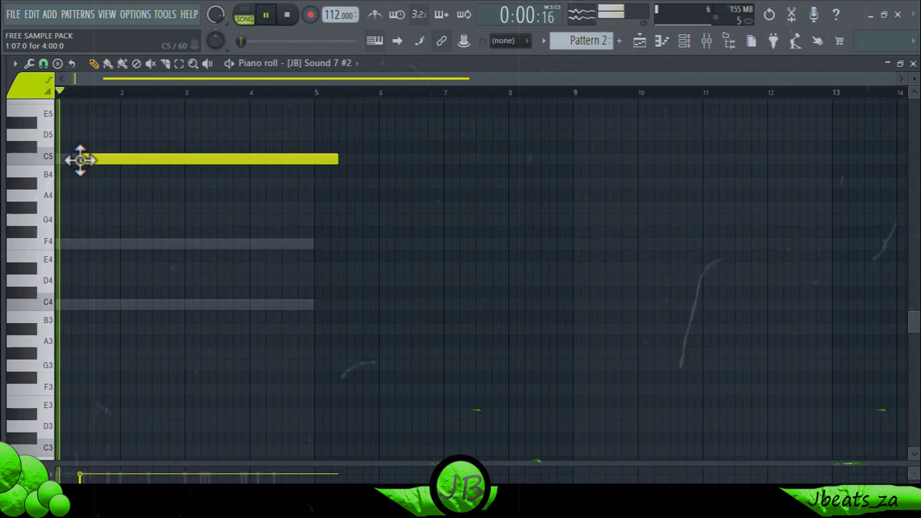
left_click_drag(330, 162, 188, 165)
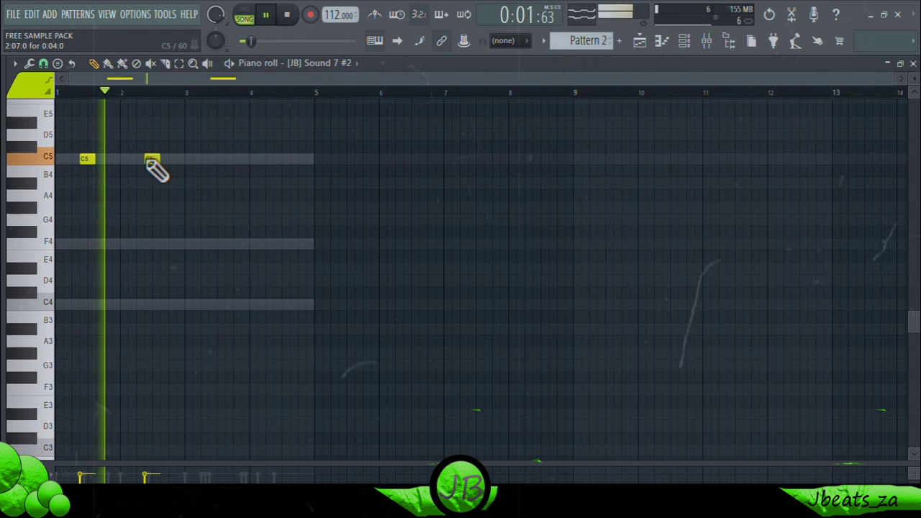
left_click(214, 164)
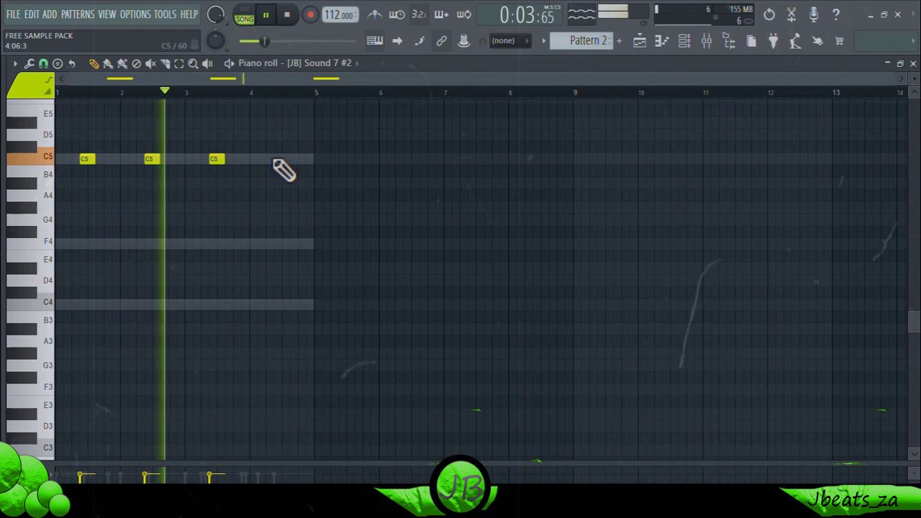
left_click(277, 161)
- Mute the TUBE 22 BASSLINE channel and add [JB] Sound 1 as a new channel playing on the first step at 65% volume
left_click(697, 46)
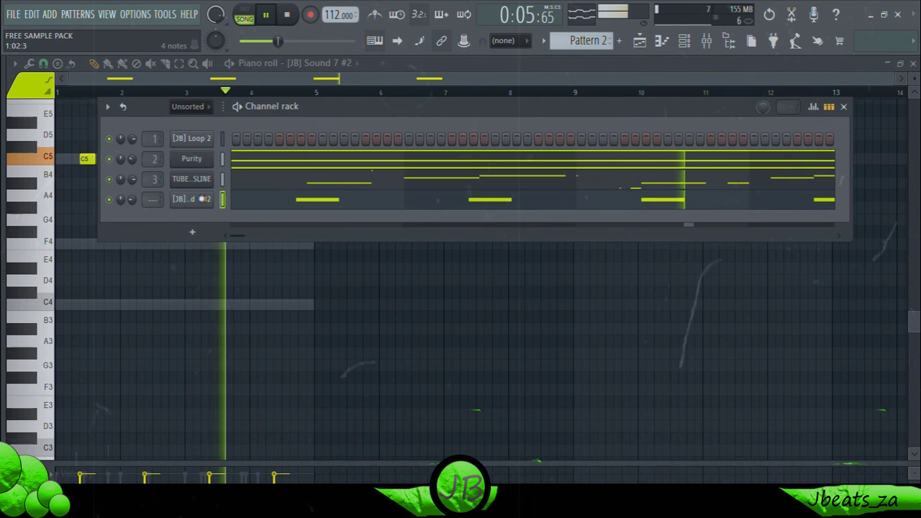
mouse_move(7, 231)
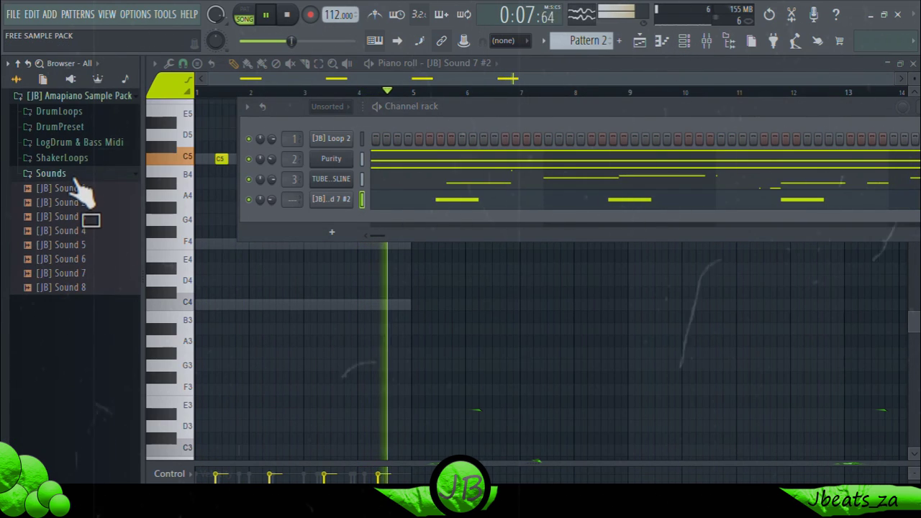
left_click(193, 233)
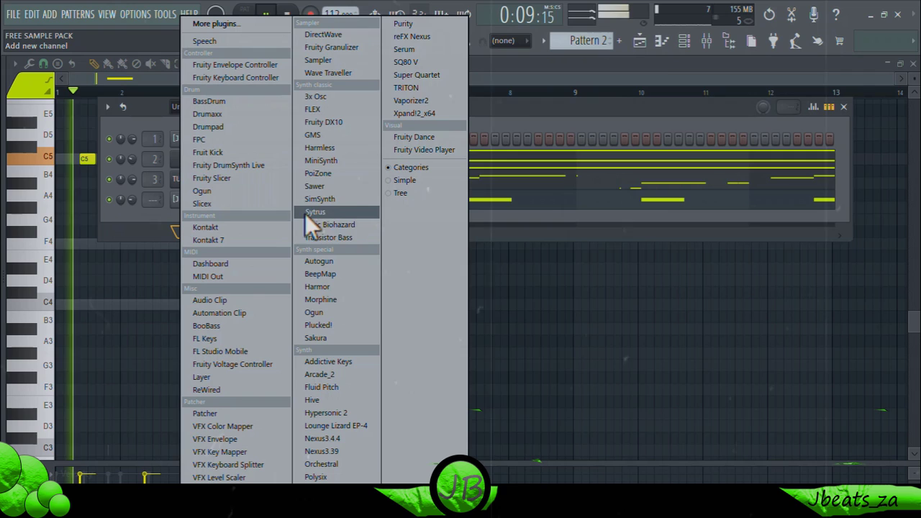
left_click(520, 242)
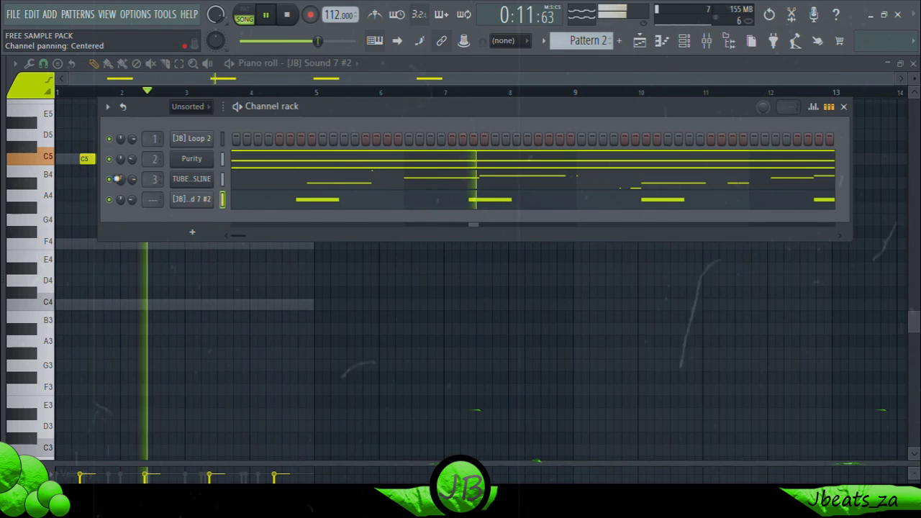
mouse_move(37, 211)
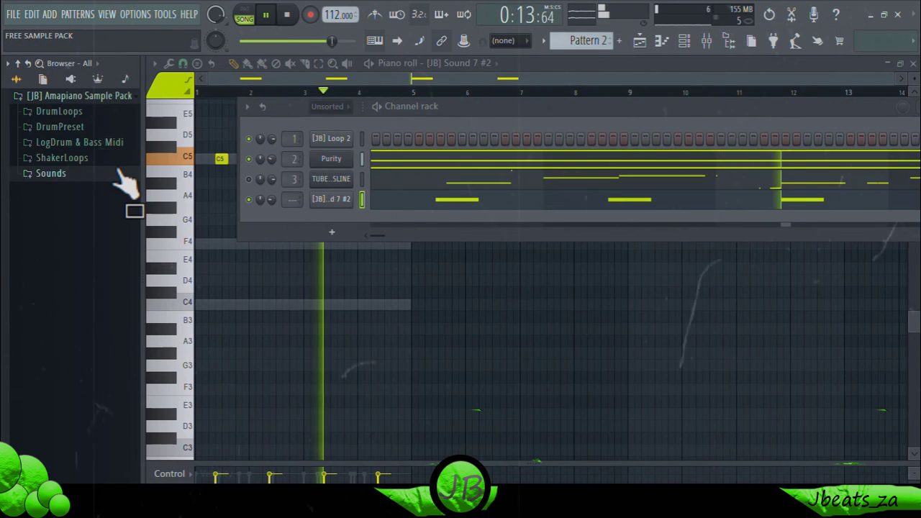
left_click(49, 174)
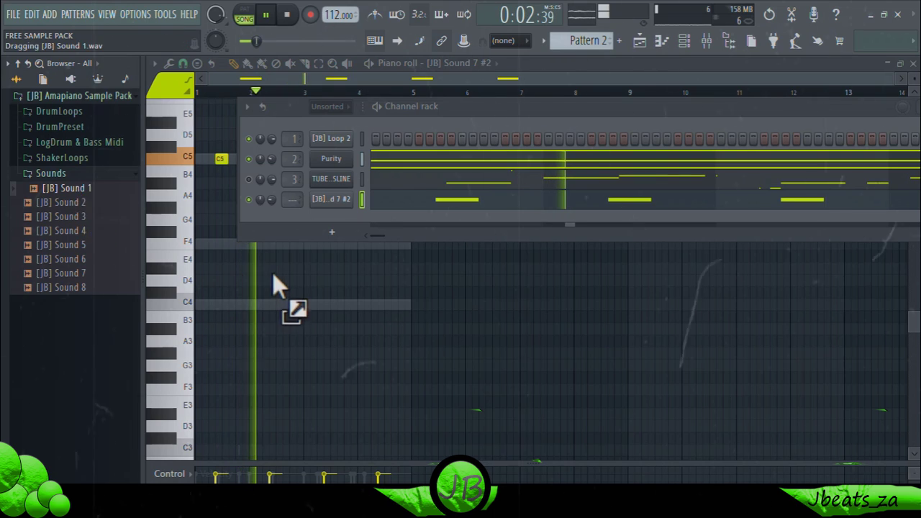
left_click_drag(273, 275, 209, 218)
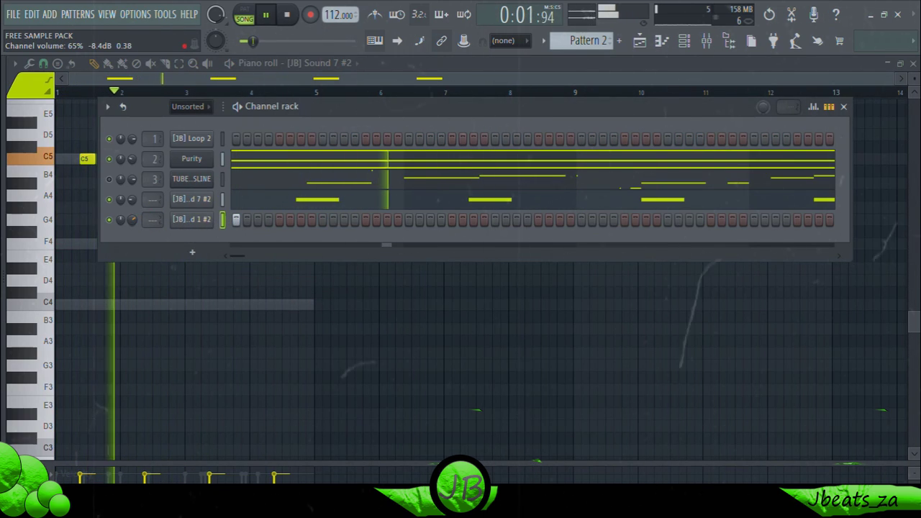
- Delete both [JB] Loop 4 clips from Track 1 in the playlist
mouse_move(6, 233)
left_click(45, 175)
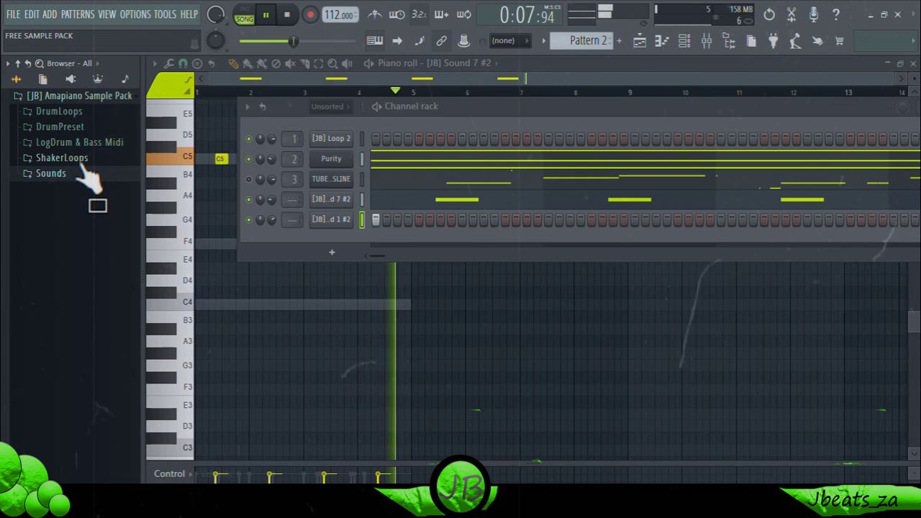
left_click(643, 44)
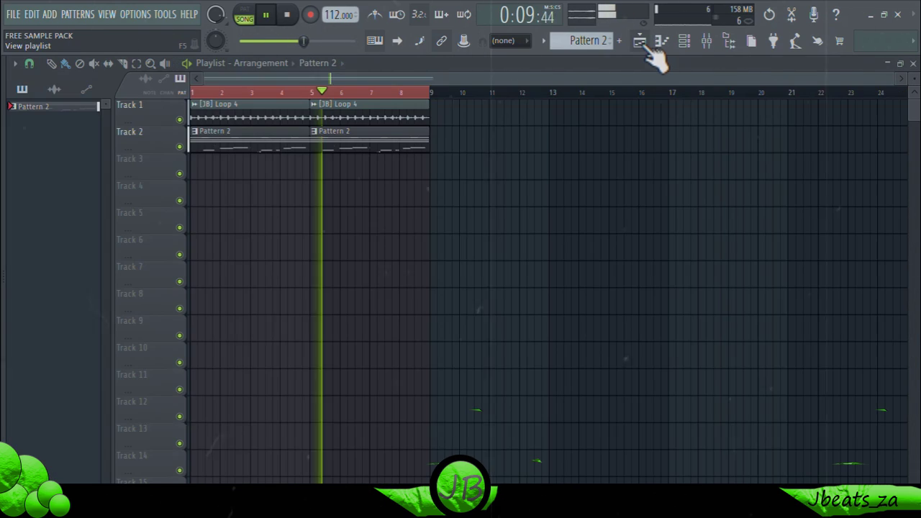
right_click(382, 117)
right_click(248, 118)
- Preview the pack's shaker loops and place two [JB] Shaker 3 clips on Track 4 across bars 1 to 8
mouse_move(1, 151)
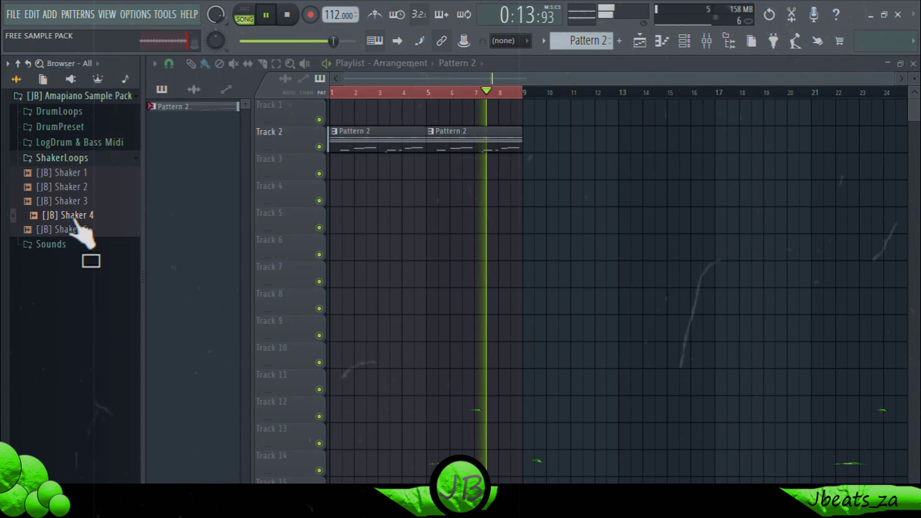
left_click_drag(75, 223, 3, 185)
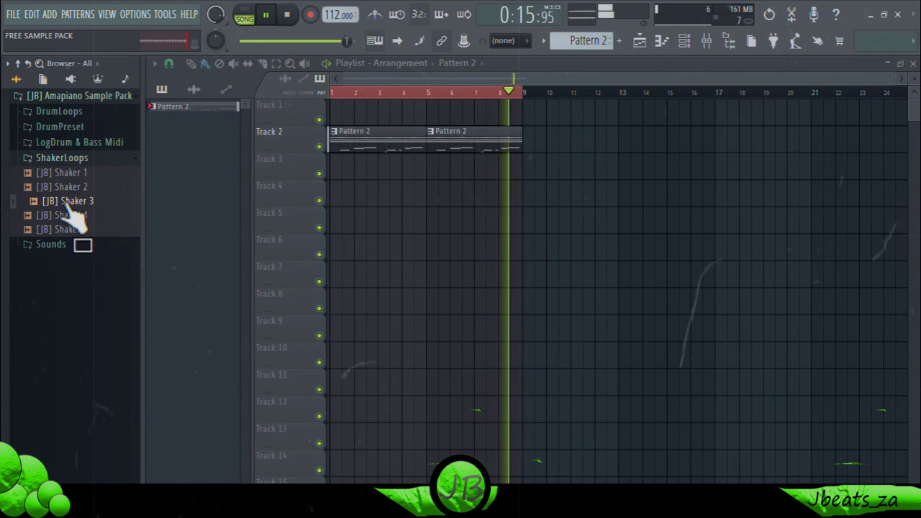
mouse_move(318, 230)
left_mouse_down()
mouse_move(282, 193)
mouse_move(202, 188)
left_mouse_up()
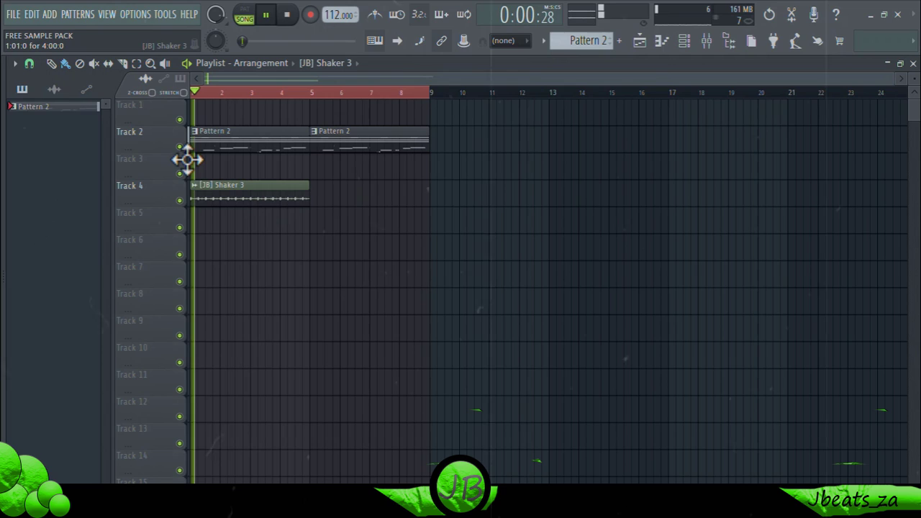
left_click(321, 207)
- Place two [JB] Loop 1 drum loop clips on Track 1 across bars 1 to 8 and mute the shaker on Track 4
mouse_move(3, 186)
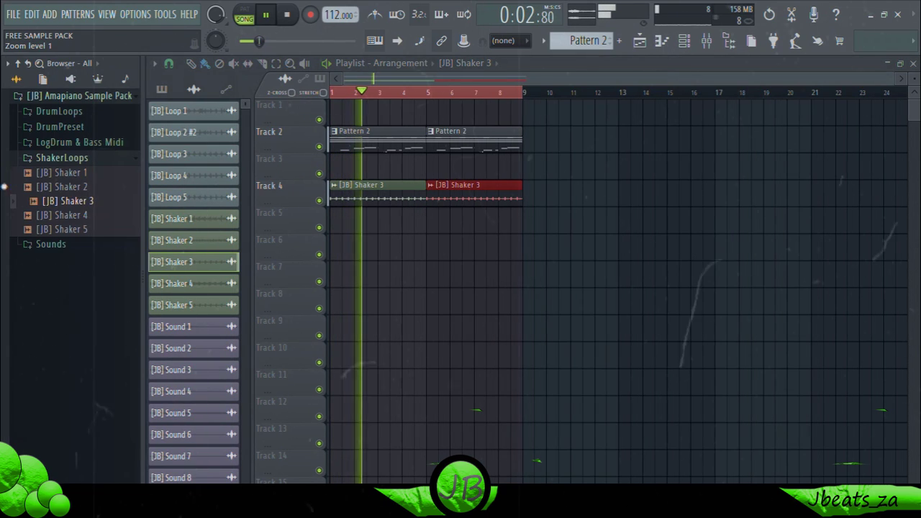
left_click(66, 113)
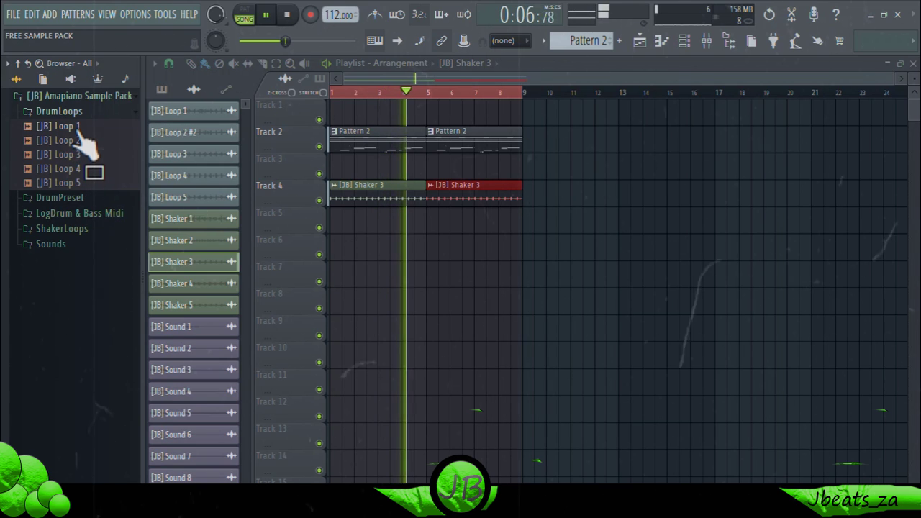
left_click_drag(81, 139, 263, 113)
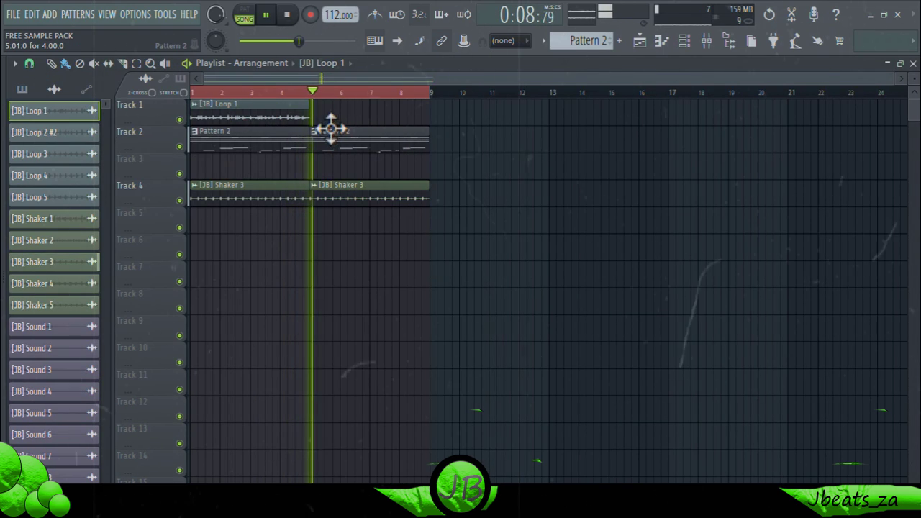
mouse_move(331, 128)
left_mouse_down()
mouse_move(350, 118)
mouse_move(339, 117)
left_mouse_up()
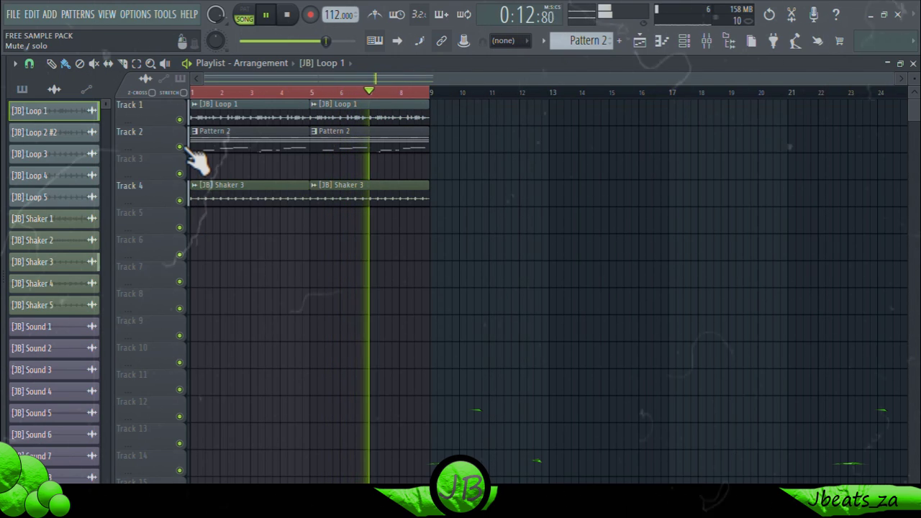
left_click(180, 199)
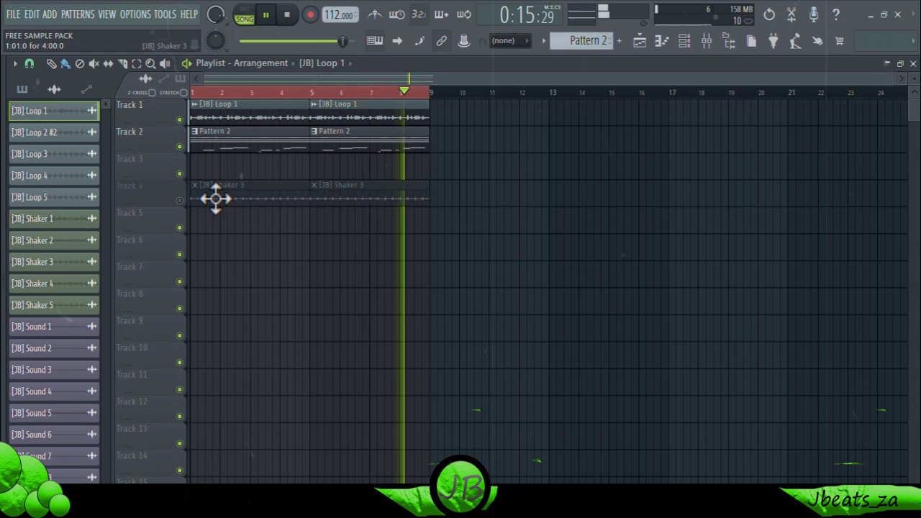
- Delete all existing notes from the TUBE 22 BASSLINE channel in Pattern 2
left_click(684, 41)
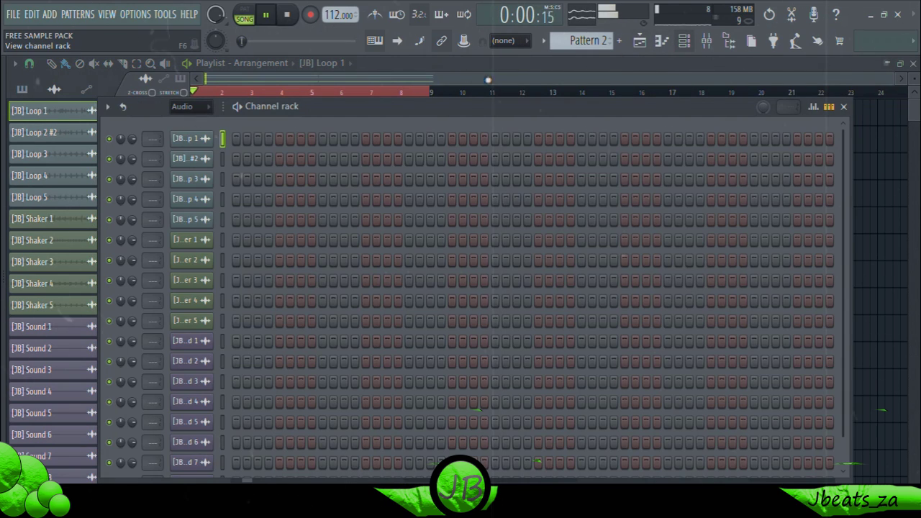
left_click(685, 44)
double_click(377, 150)
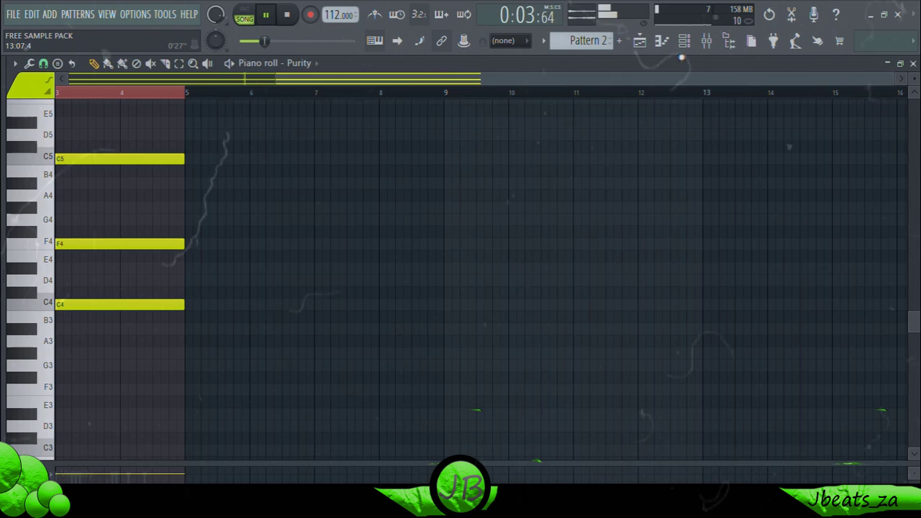
left_click(685, 41)
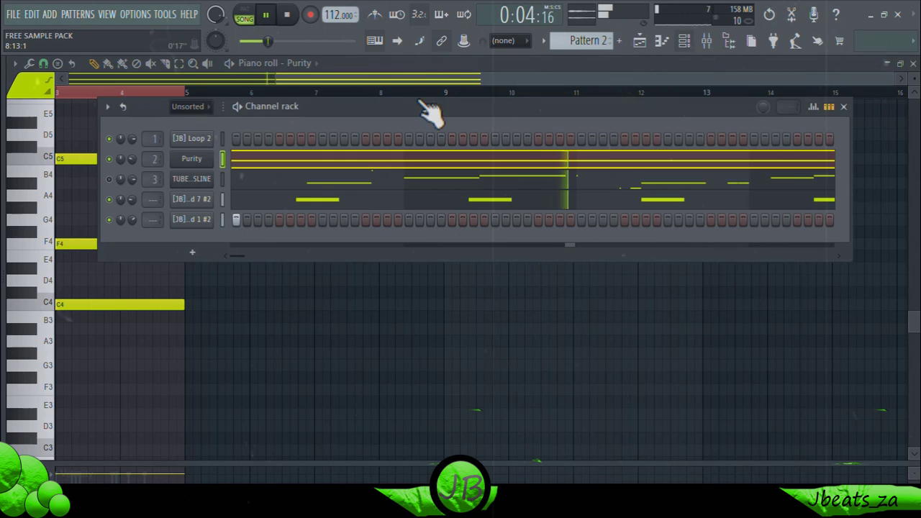
left_click(245, 185)
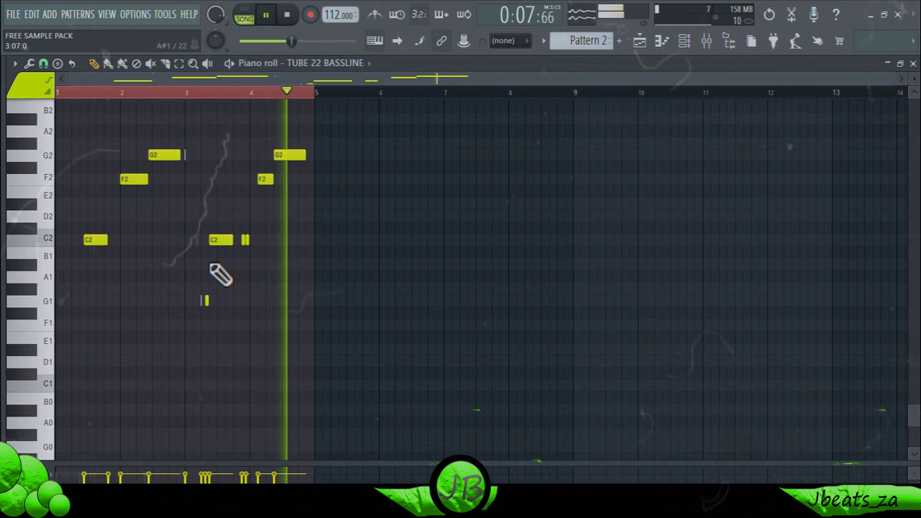
scroll(220, 275, "up", 5)
key("ctrl+a")
key("Delete")
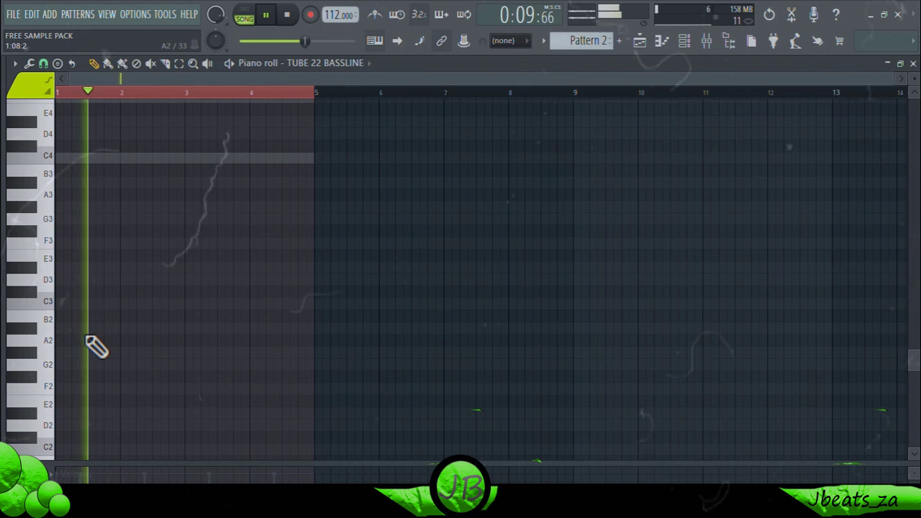
- Audition bass notes such as F2, G2 and G#2 on the TUBE 22 BASSLINE channel along with the playing beat
key("v")
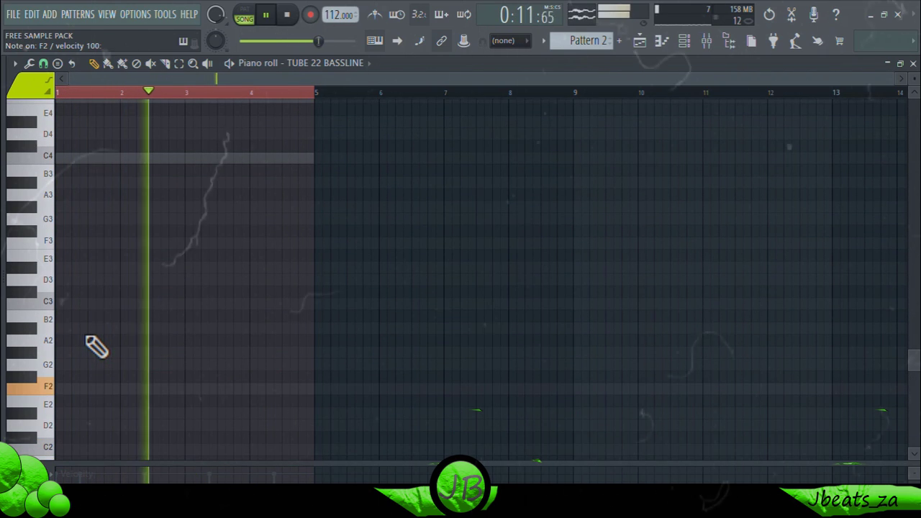
key("b")
key("h")
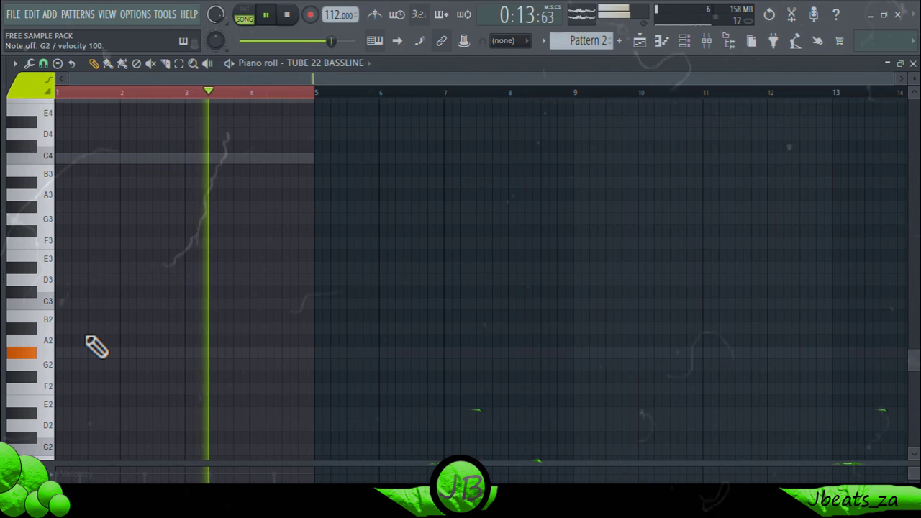
key("b")
key("h")
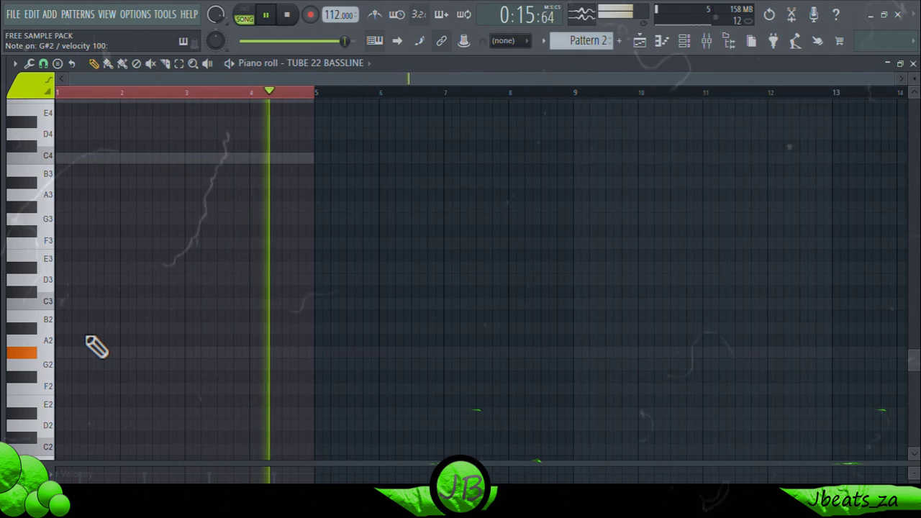
key("b")
key("b")
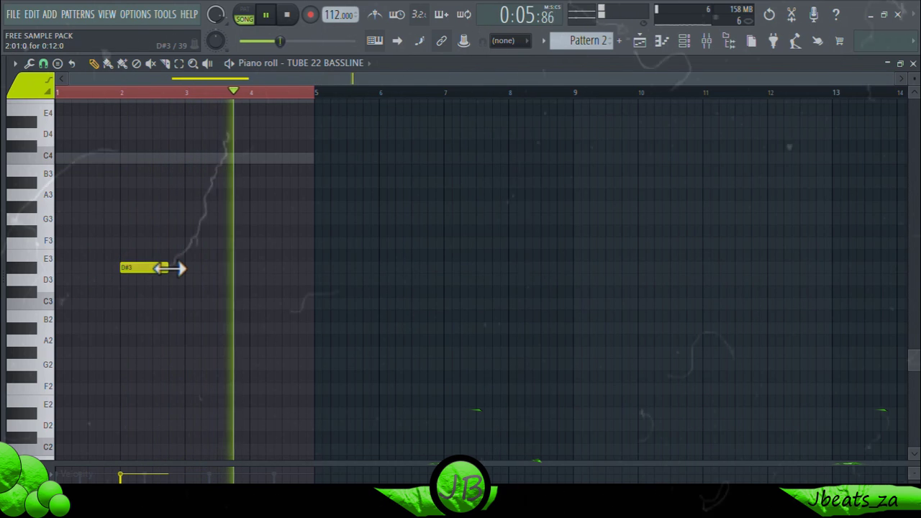
- Write a D#3 bass note at the start of bars 2 and 4, each followed by a short D3 note up to the bar's end
left_click(172, 279)
left_click_drag(214, 281, 183, 280)
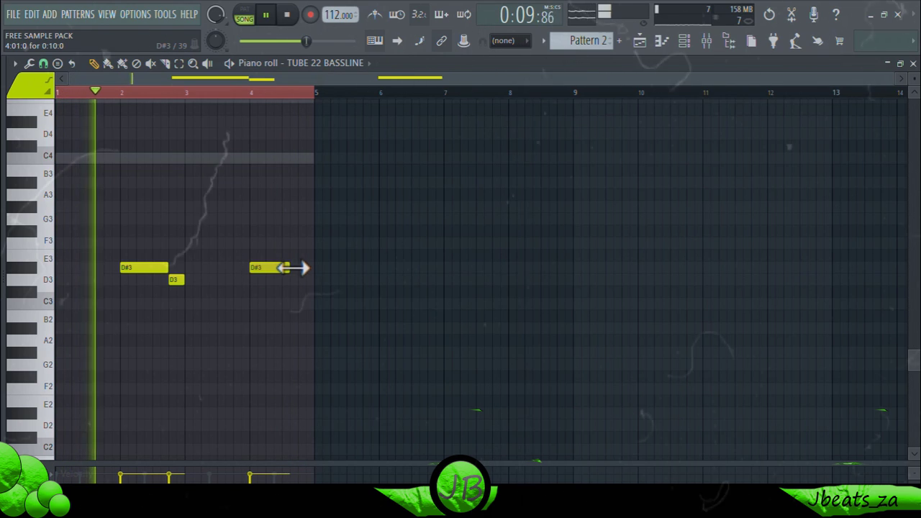
left_click(300, 279)
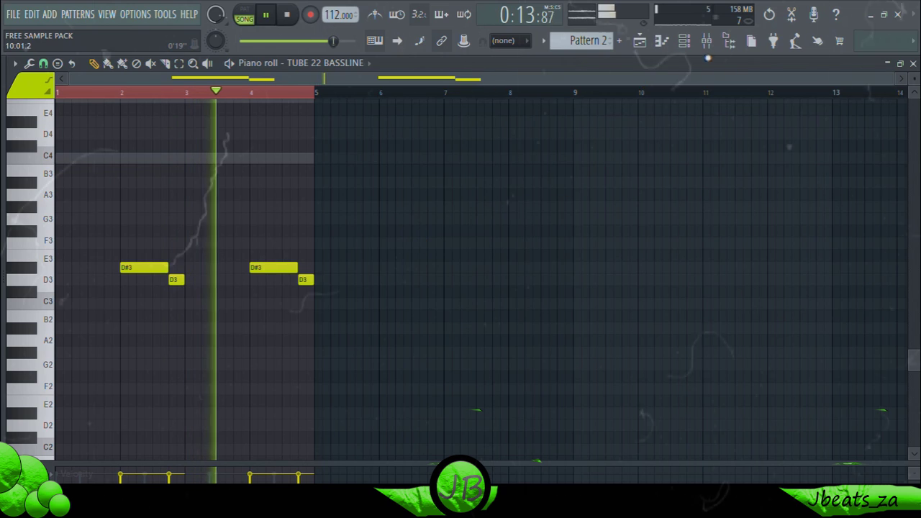
- Unmute the TUBE 22 BASSLINE channel and transpose its notes down one octave to D#2 and D2
left_click(706, 41)
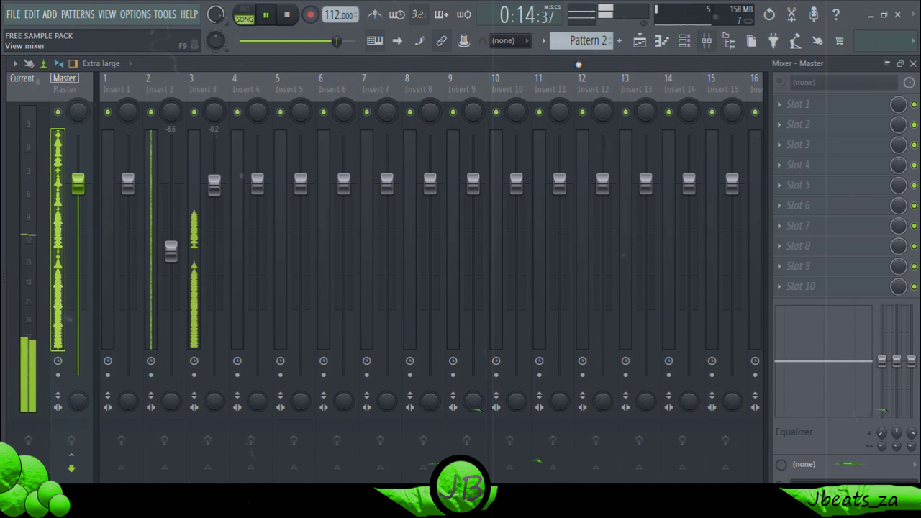
left_click(690, 42)
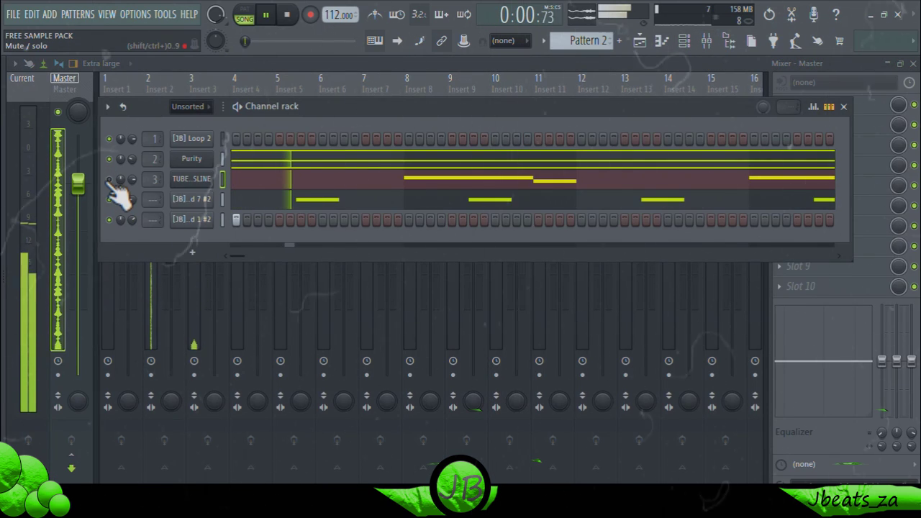
mouse_move(0, 227)
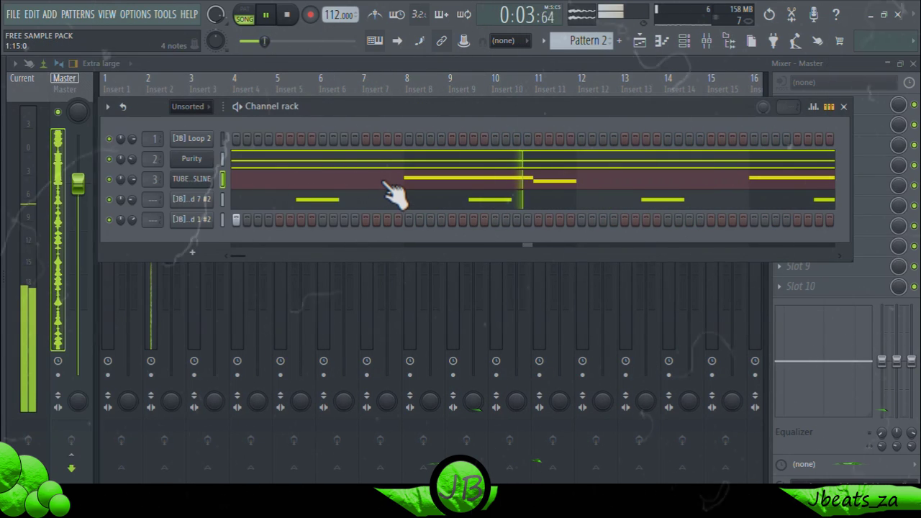
left_click(384, 186)
key("ctrl+Down")
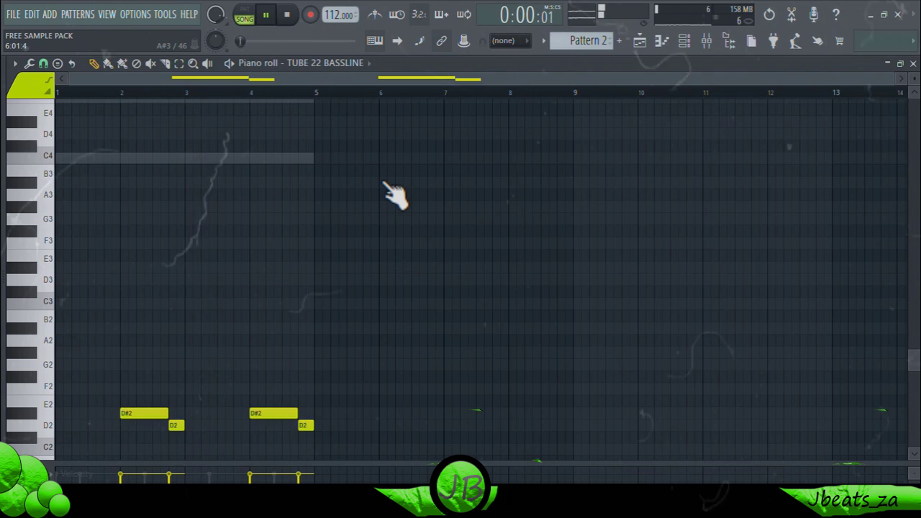
- Preview the pack's one-shot sounds and add [JB] Sound 4 as a new channel playing on step 13
left_click(689, 43)
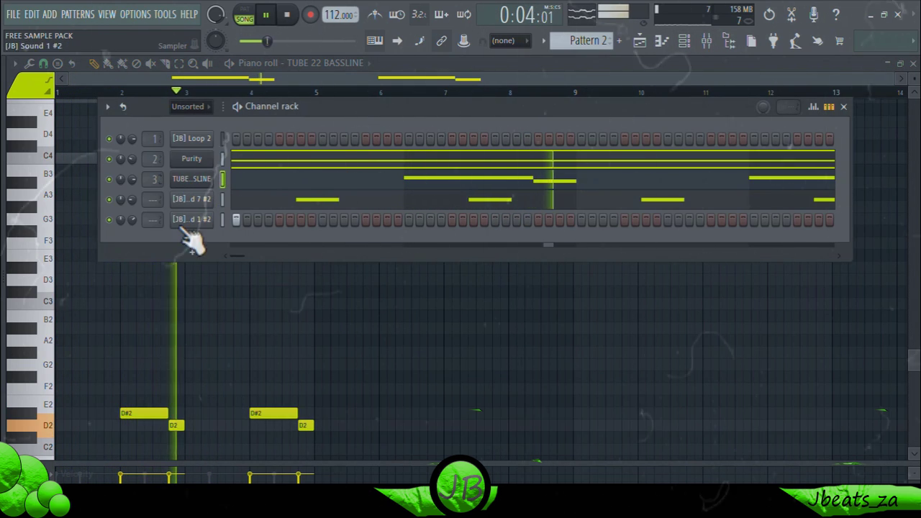
mouse_move(31, 267)
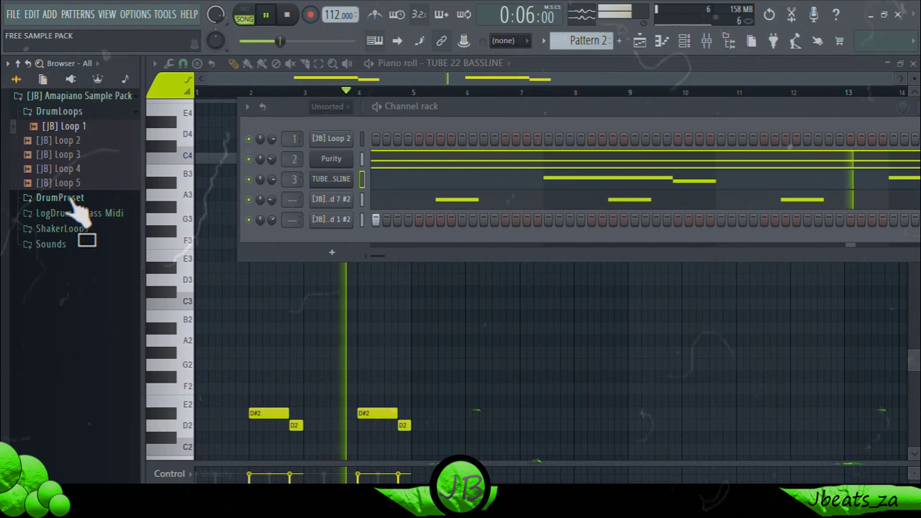
left_click(58, 245)
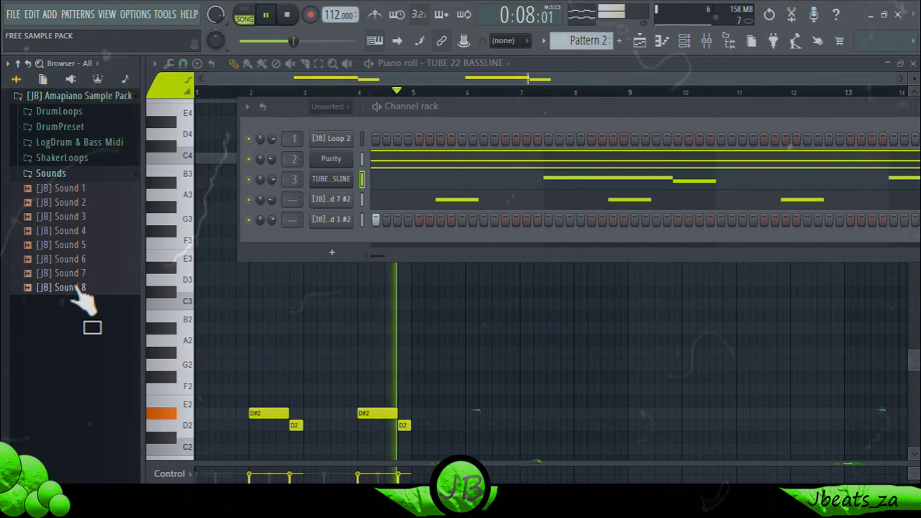
key("space")
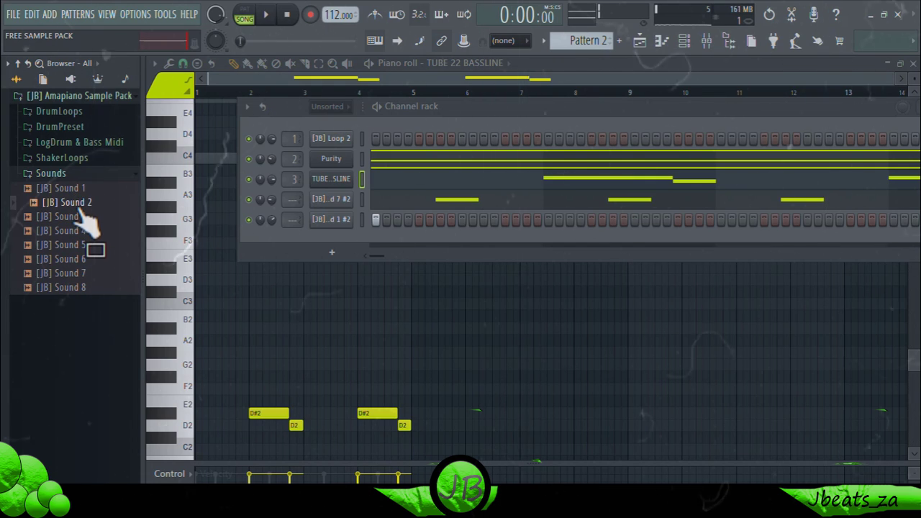
left_click_drag(234, 252, 215, 237)
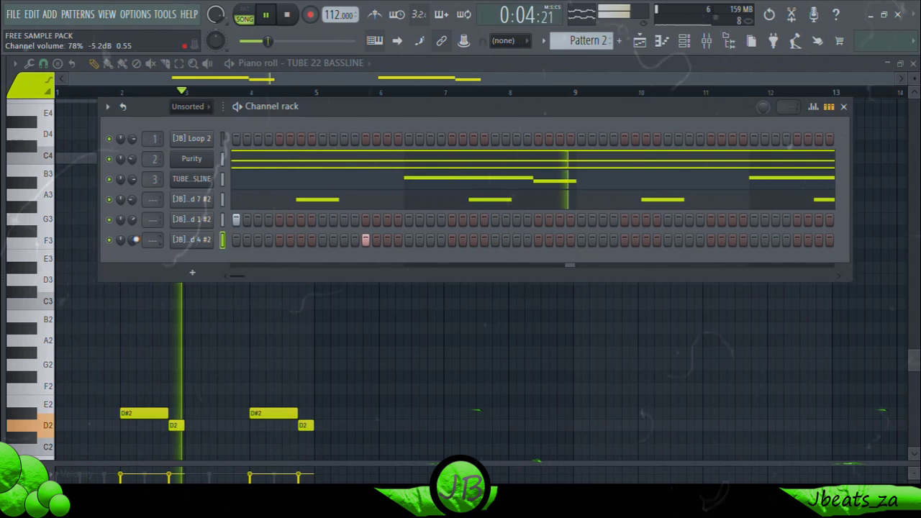
- Turn off the use of loop points in the [JB] Sound 4 channel's sampler settings
left_click(191, 238)
left_click(140, 305)
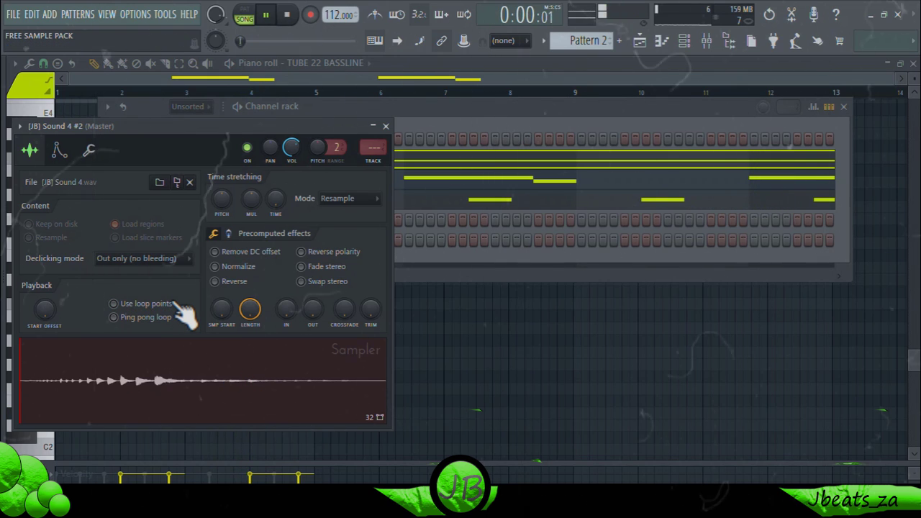
left_click(386, 127)
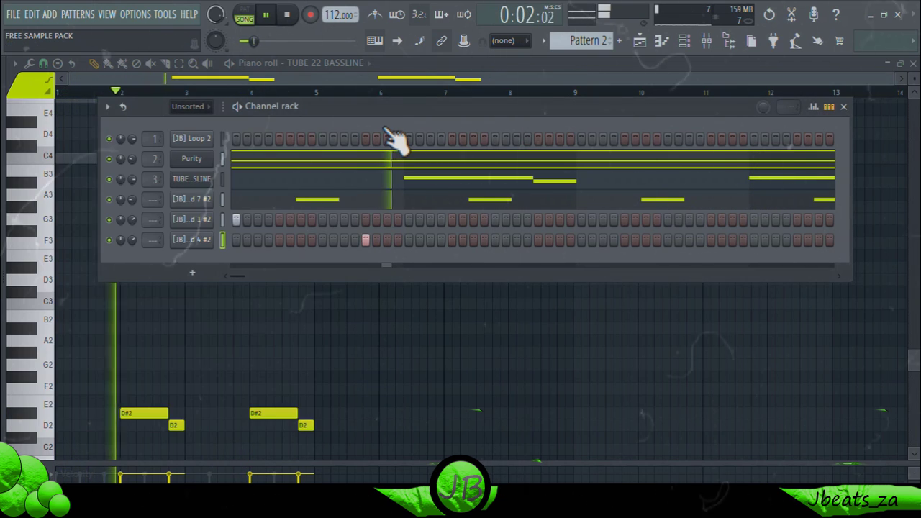
- Delete all playlist clips except the first [JB] Loop 1 on Track 1 and shorten the time selection to bars 1 to 4
left_click(723, 39)
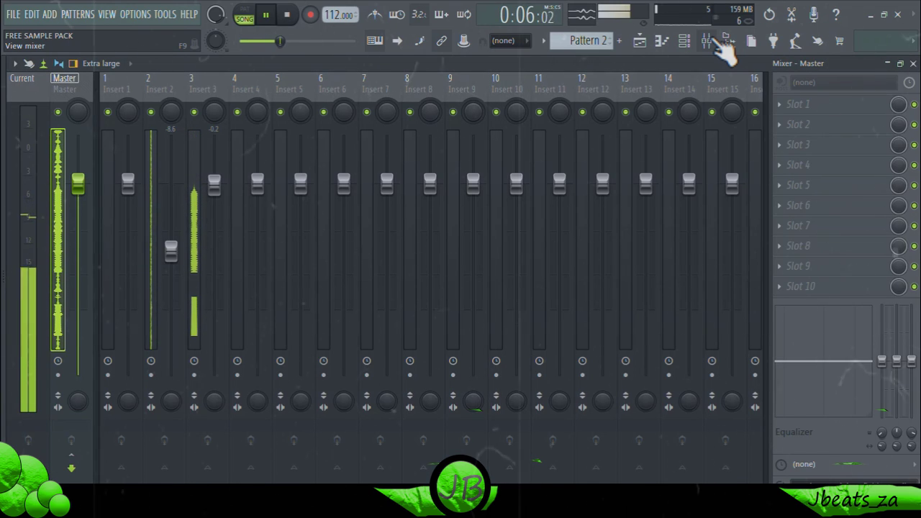
left_click(640, 43)
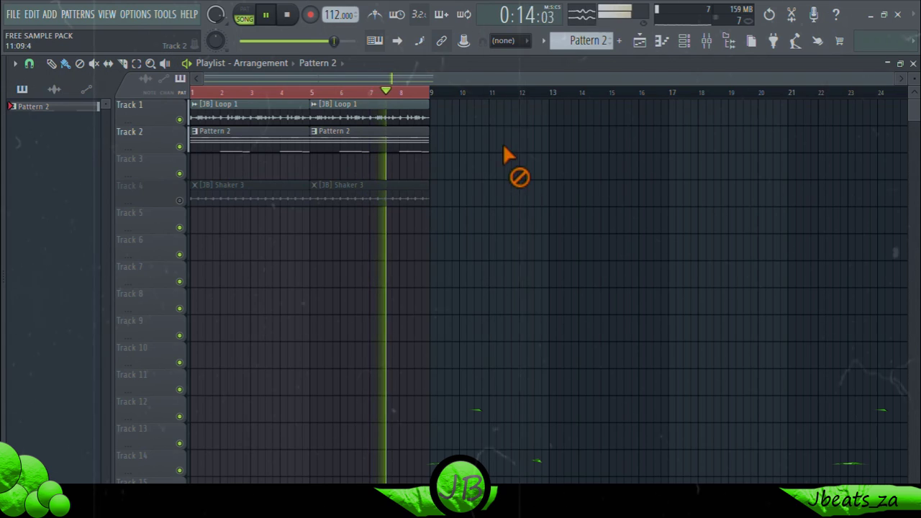
right_click(378, 144)
right_click(256, 144)
right_click(288, 188)
right_click(360, 184)
right_click(375, 113)
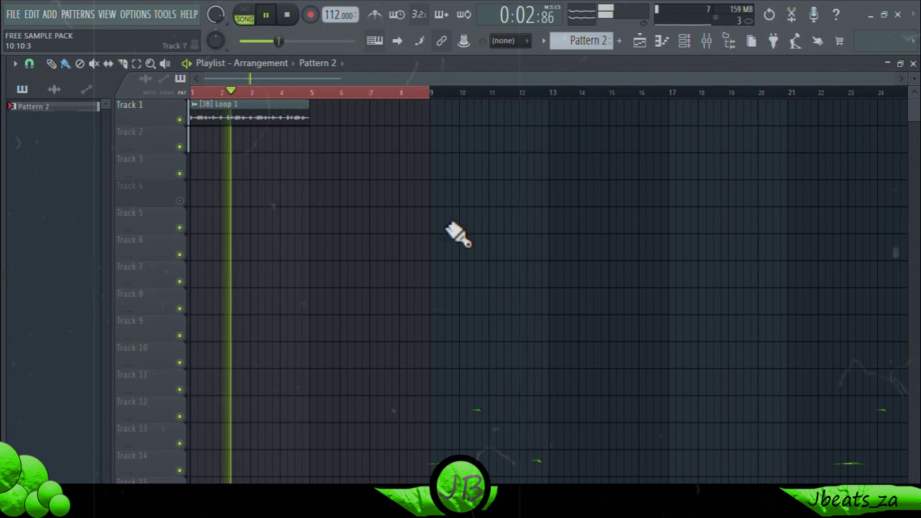
left_click_drag(430, 94, 312, 108)
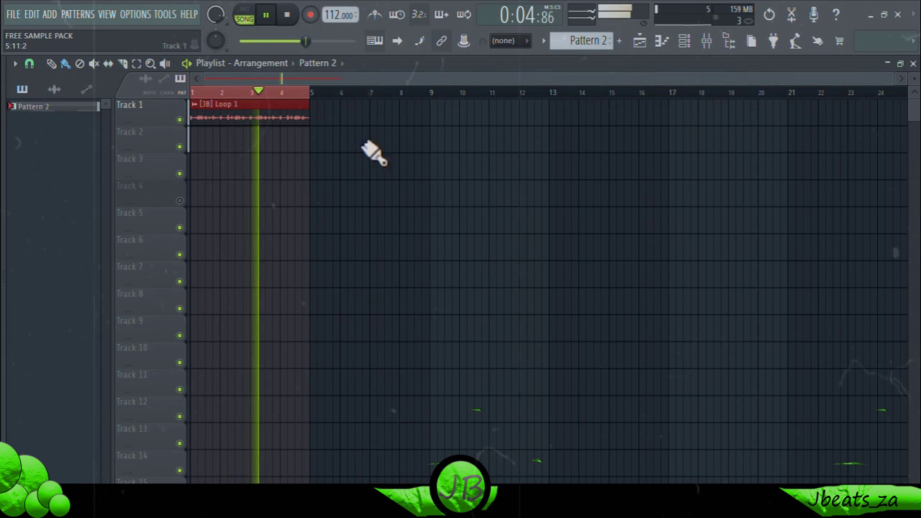
right_click(484, 254)
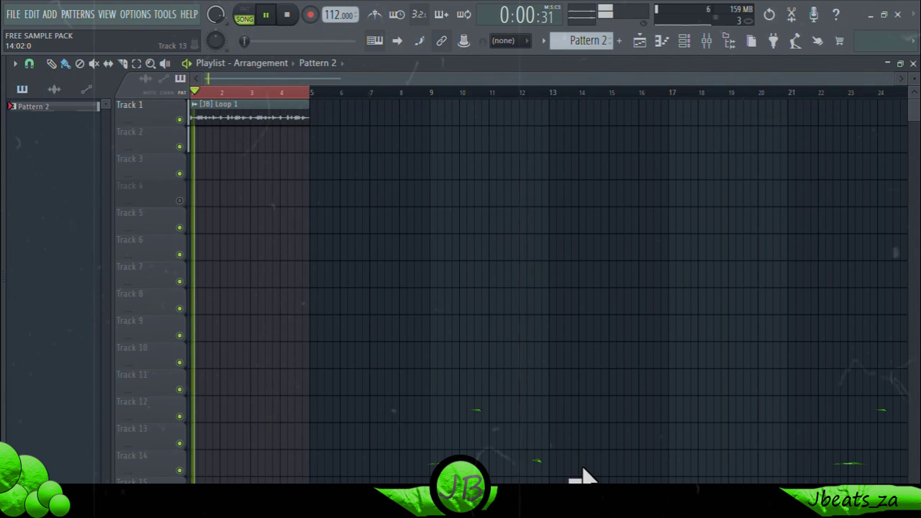
- Open the sampler settings of the [JB] Sound 1 channel
left_click(685, 41)
left_click(191, 219)
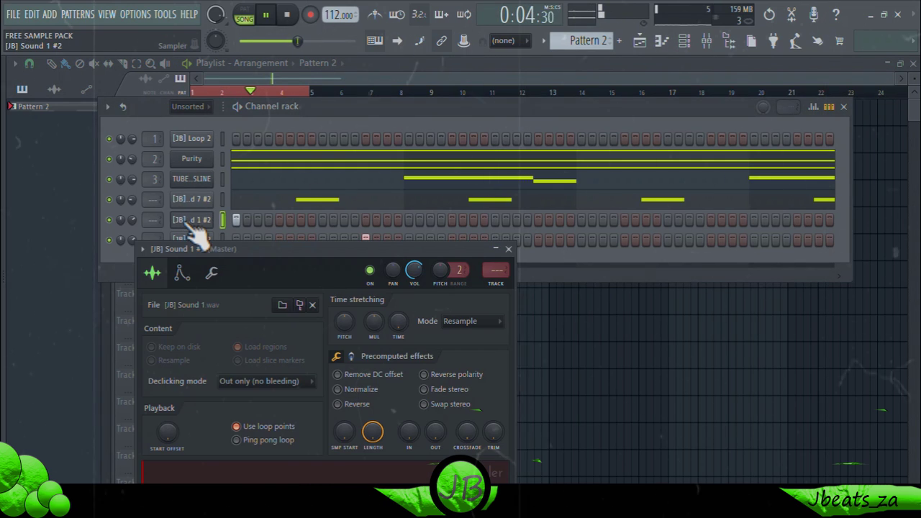